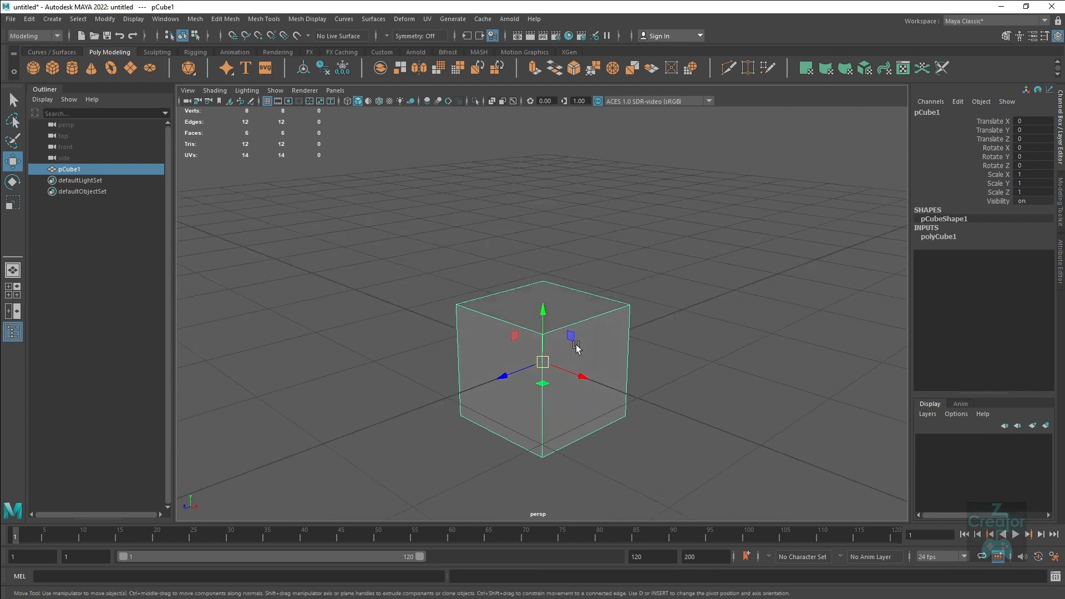
# Step: Extrude the cube's top face upward four times and look through the extrusion nodes in its construction history
pyautogui.moveTo(576, 318); pyautogui.dragTo(576, 367, button='right')
pyautogui.click(560, 307)
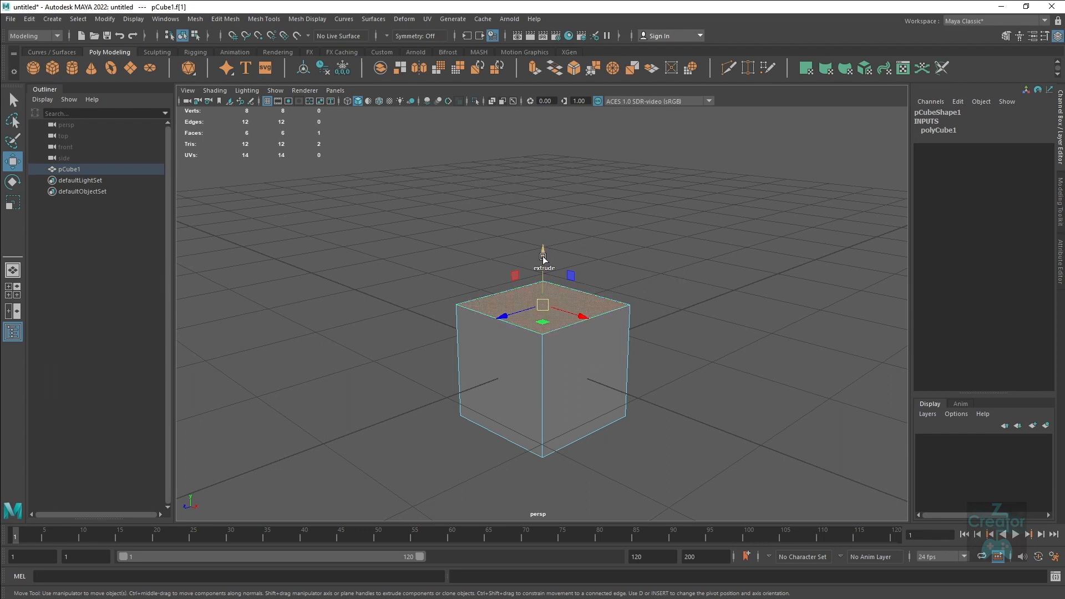
pyautogui.keyDown('shift'); pyautogui.moveTo(544, 256); pyautogui.dragTo(545, 110); pyautogui.keyUp('shift')
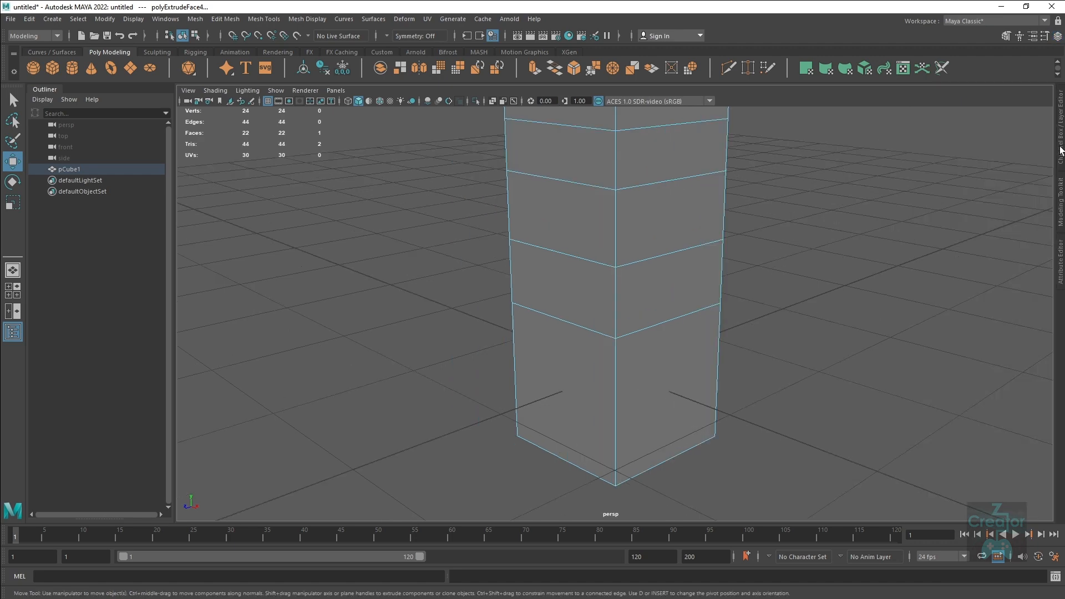
pyautogui.scroll(-4, 939, 308)
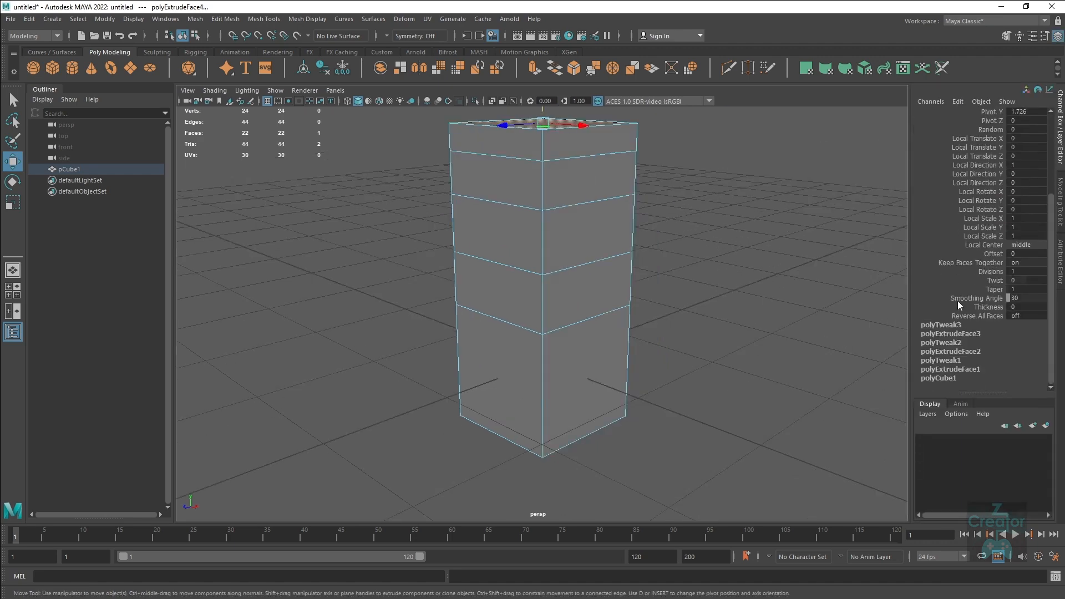
pyautogui.scroll(-5, 621, 249)
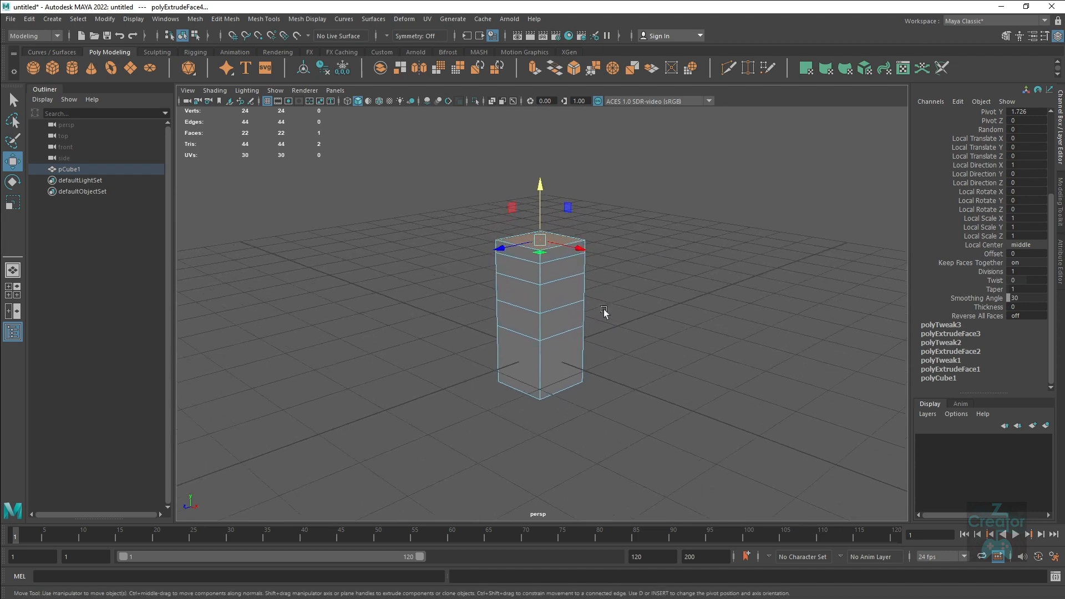
# Step: Extrude the column's top face upward three more times in uneven increments
pyautogui.keyDown('shift'); pyautogui.moveTo(536, 206); pyautogui.dragTo(537, 132); pyautogui.keyUp('shift')
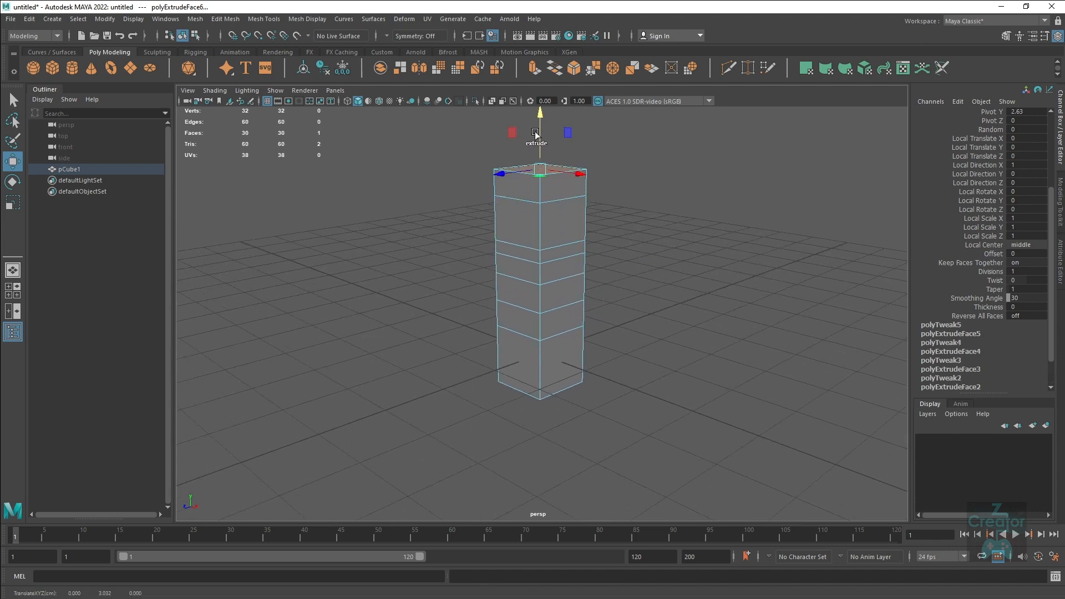
pyautogui.scroll(-2, 661, 247)
pyautogui.scroll(-2, 957, 341)
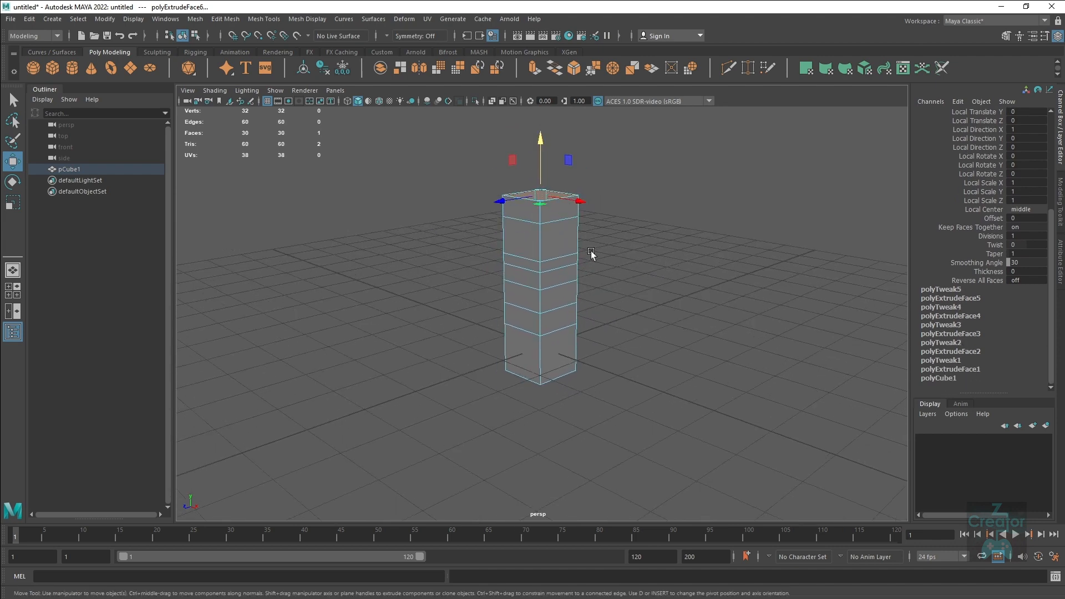
pyautogui.keyDown('alt'); pyautogui.moveTo(561, 261); pyautogui.dragTo(533, 284, button='middle'); pyautogui.keyUp('alt')
pyautogui.scroll(2, 557, 244)
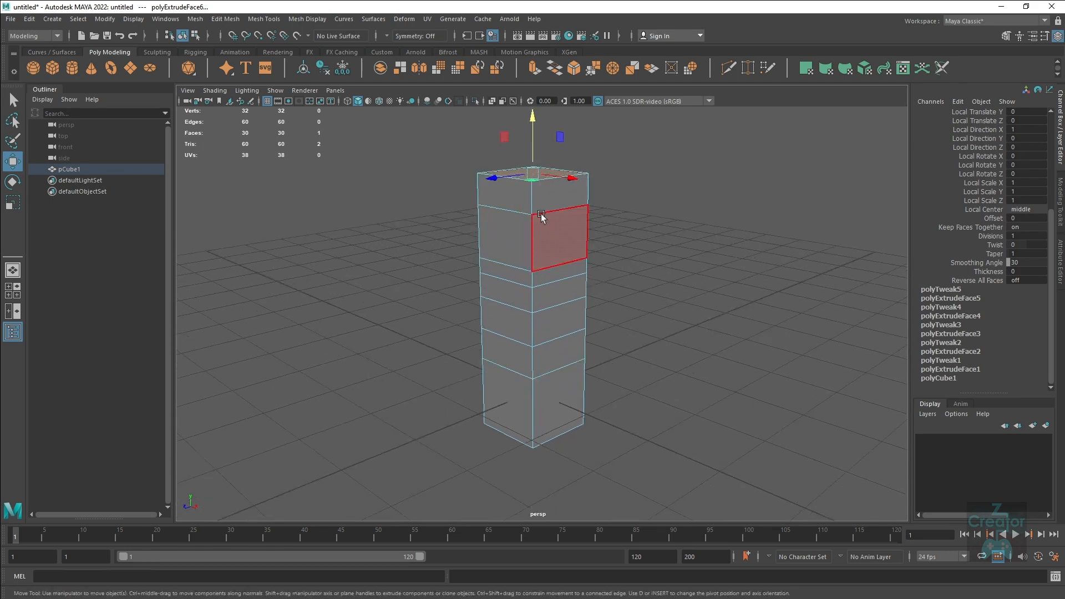
pyautogui.scroll(2, 541, 214)
pyautogui.keyDown('shift'); pyautogui.moveTo(529, 189); pyautogui.dragTo(528, 160); pyautogui.keyUp('shift')
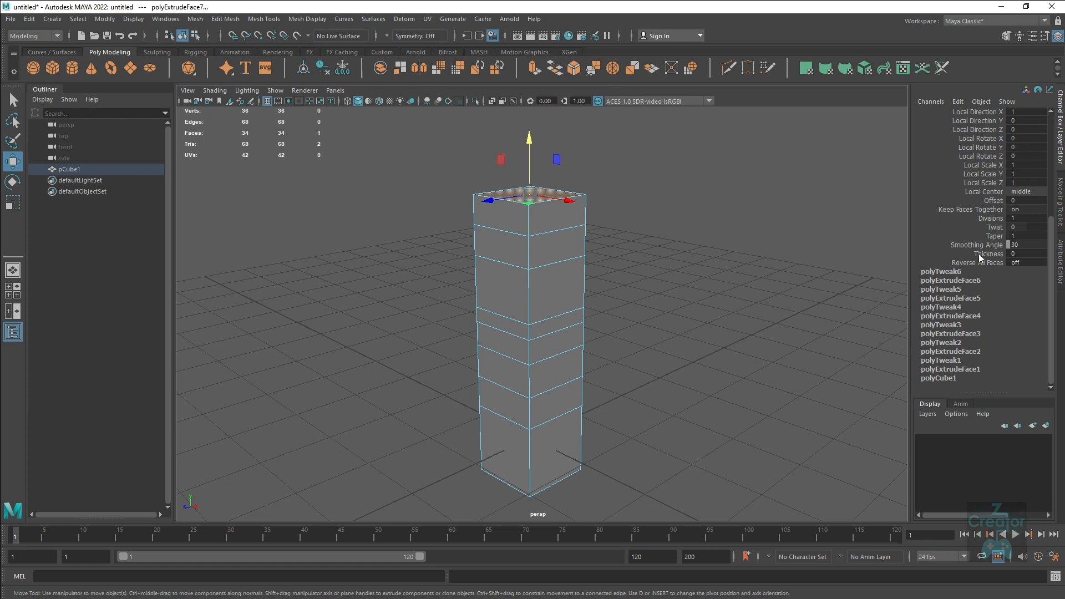
# Step: Extrude the full column of eight faces on the positive X side outward once
pyautogui.click(542, 219)
pyautogui.keyDown('shift'); pyautogui.doubleClick(542, 471); pyautogui.keyUp('shift')
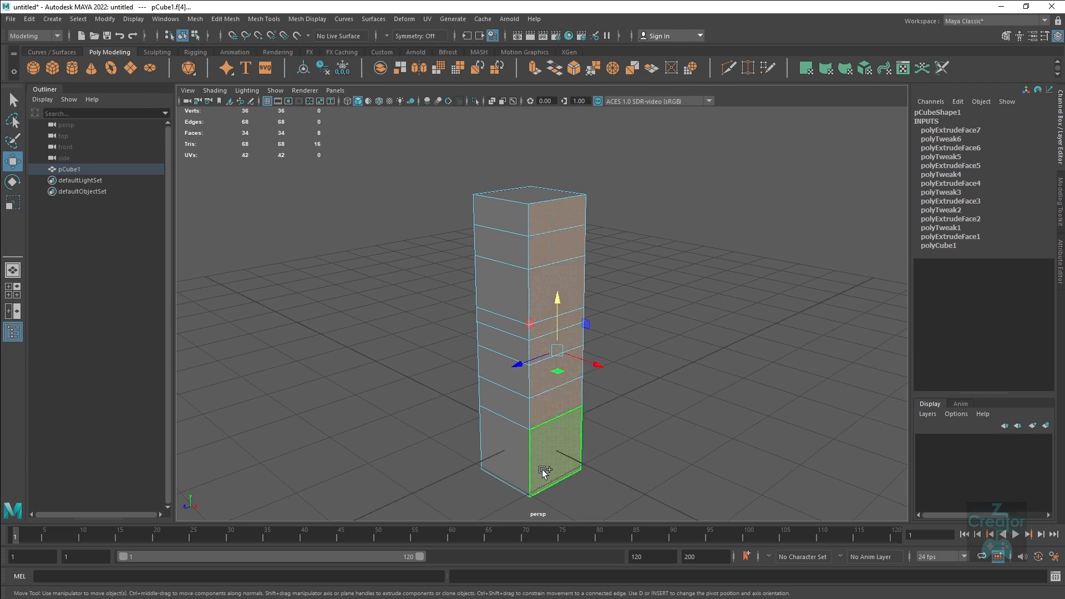
pyautogui.keyDown('shift'); pyautogui.moveTo(592, 364); pyautogui.dragTo(674, 389); pyautogui.keyUp('shift')
# Step: Bevel the vertical corner edge loop of the extruded side with a fraction of 0.5 and one segment
pyautogui.moveTo(616, 332); pyautogui.dragTo(611, 244, button='right')
pyautogui.doubleClick(610, 235)
pyautogui.scroll(-2, 612, 239)
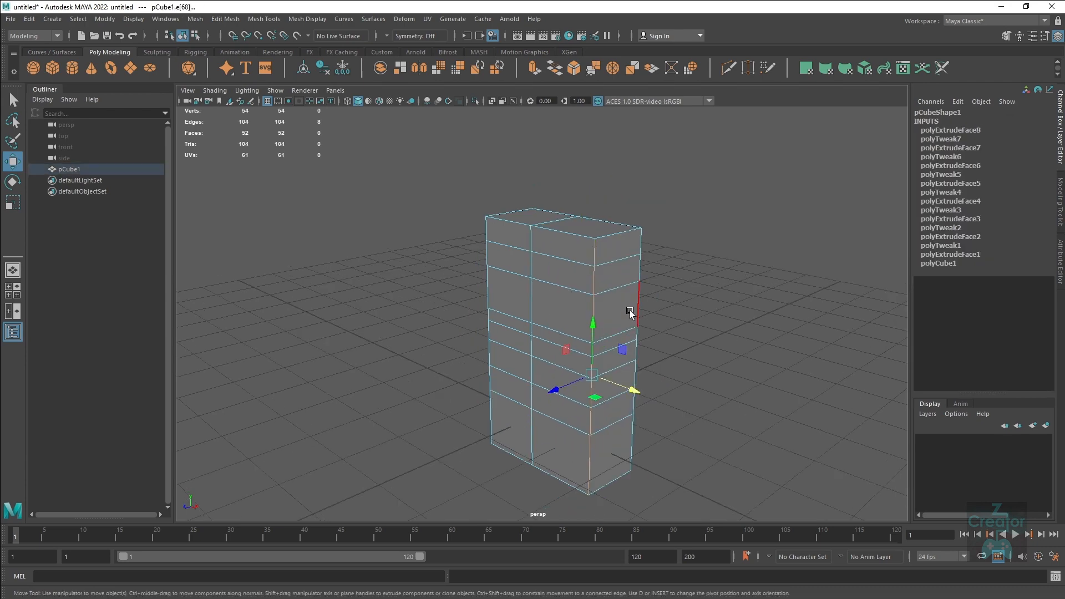
pyautogui.keyDown('shift'); pyautogui.moveTo(524, 333); pyautogui.dragTo(578, 333, button='right'); pyautogui.keyUp('shift')
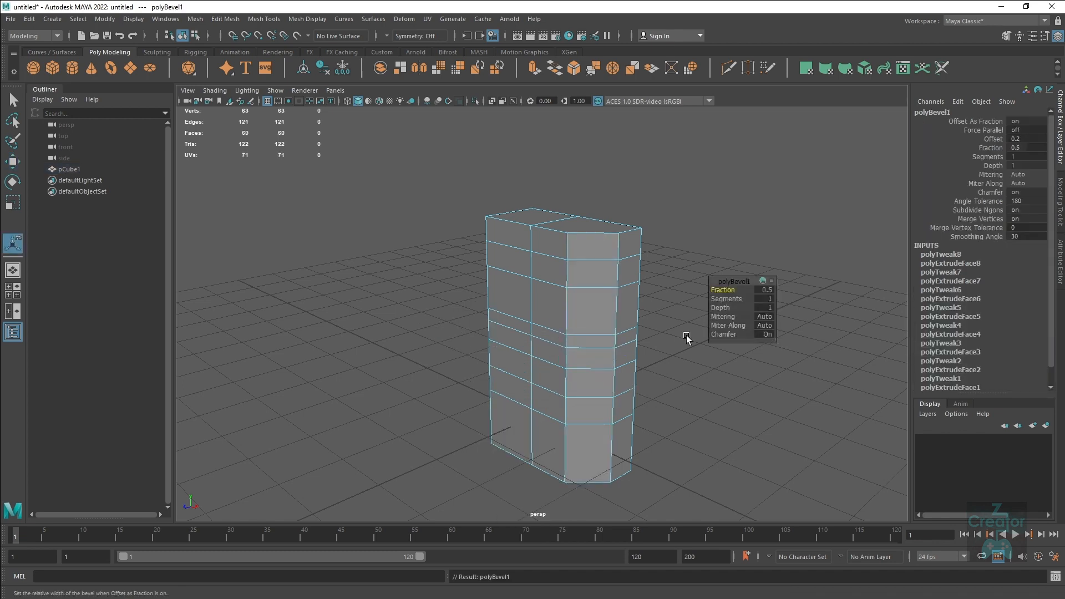
# Step: Examine the bevelled block from several angles along with its list of construction history inputs
pyautogui.keyDown('alt'); pyautogui.moveTo(637, 313); pyautogui.dragTo(552, 352); pyautogui.keyUp('alt')
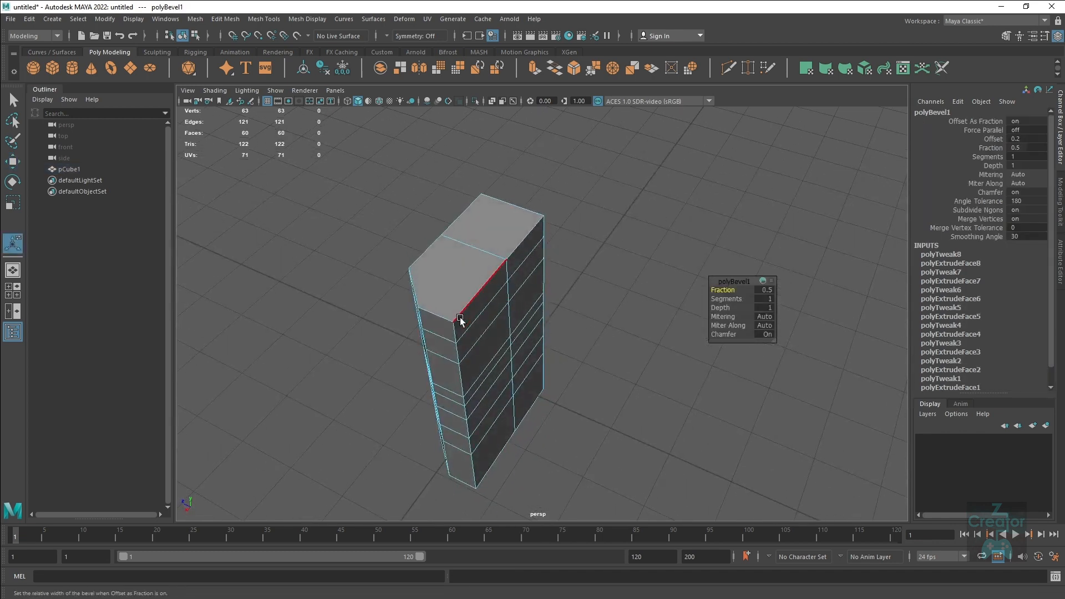
pyautogui.scroll(-2, 983, 318)
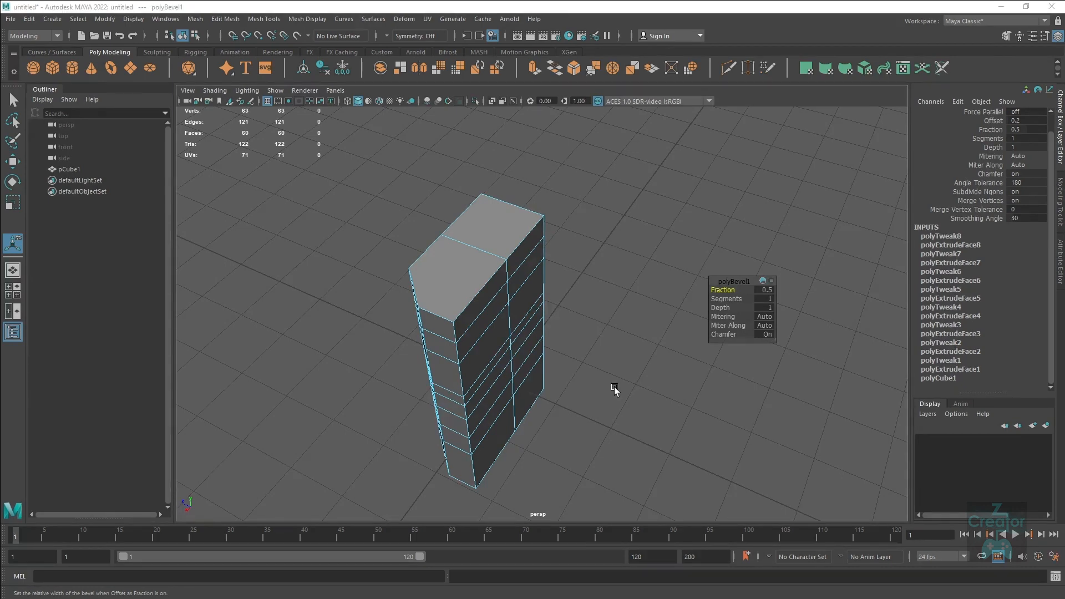
pyautogui.keyDown('alt'); pyautogui.moveTo(546, 289); pyautogui.dragTo(513, 306); pyautogui.keyUp('alt')
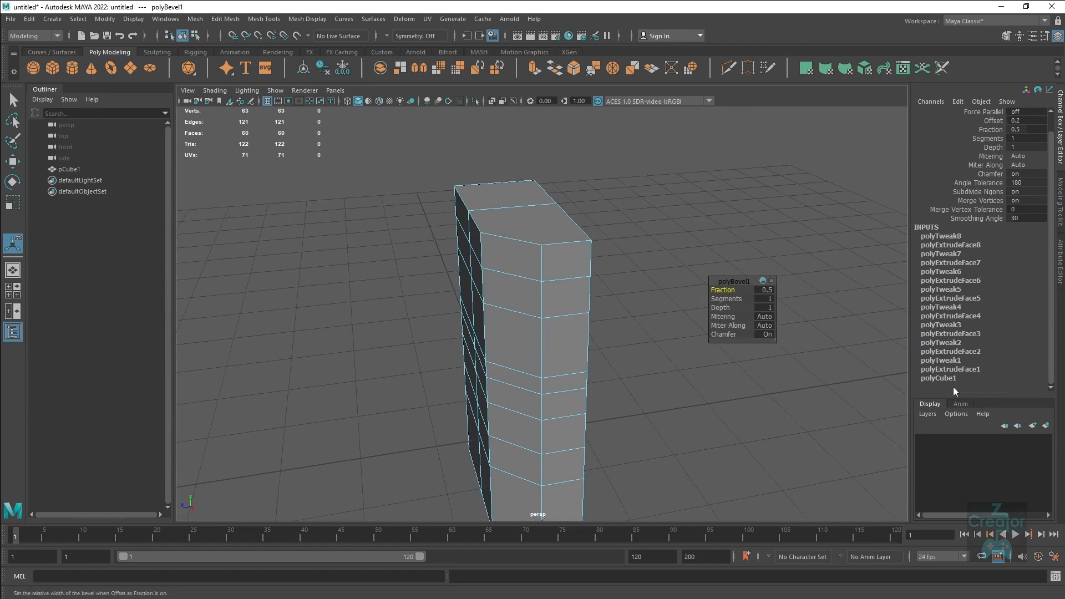
pyautogui.keyDown('alt'); pyautogui.moveTo(561, 323); pyautogui.dragTo(509, 325, button='right'); pyautogui.keyUp('alt')
pyautogui.keyDown('alt'); pyautogui.moveTo(509, 324); pyautogui.dragTo(564, 324); pyautogui.keyUp('alt')
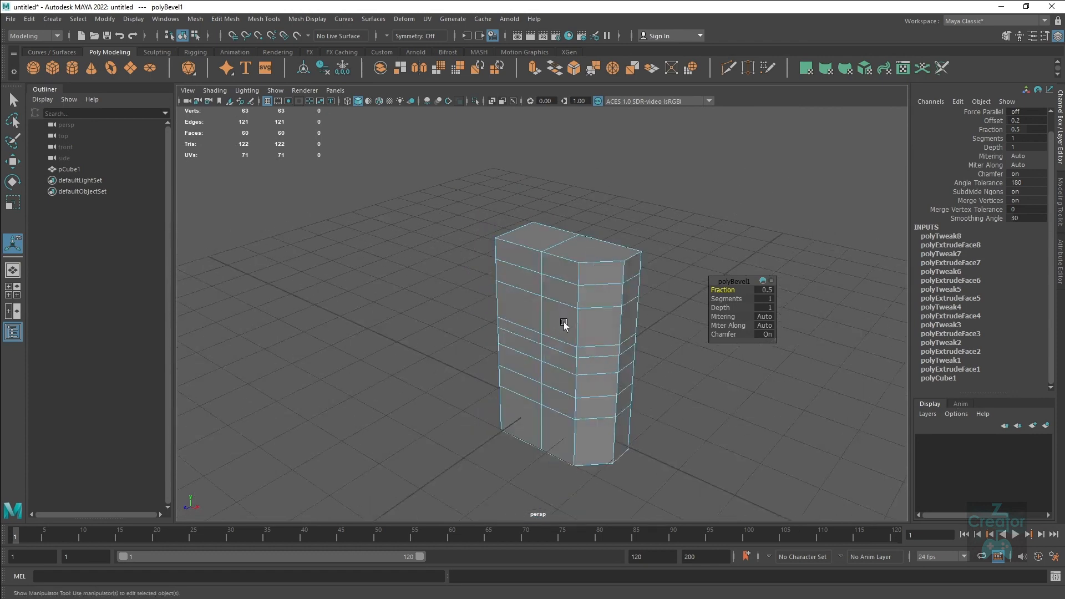
pyautogui.keyDown('alt'); pyautogui.moveTo(587, 333); pyautogui.dragTo(516, 308, button='right'); pyautogui.keyUp('alt')
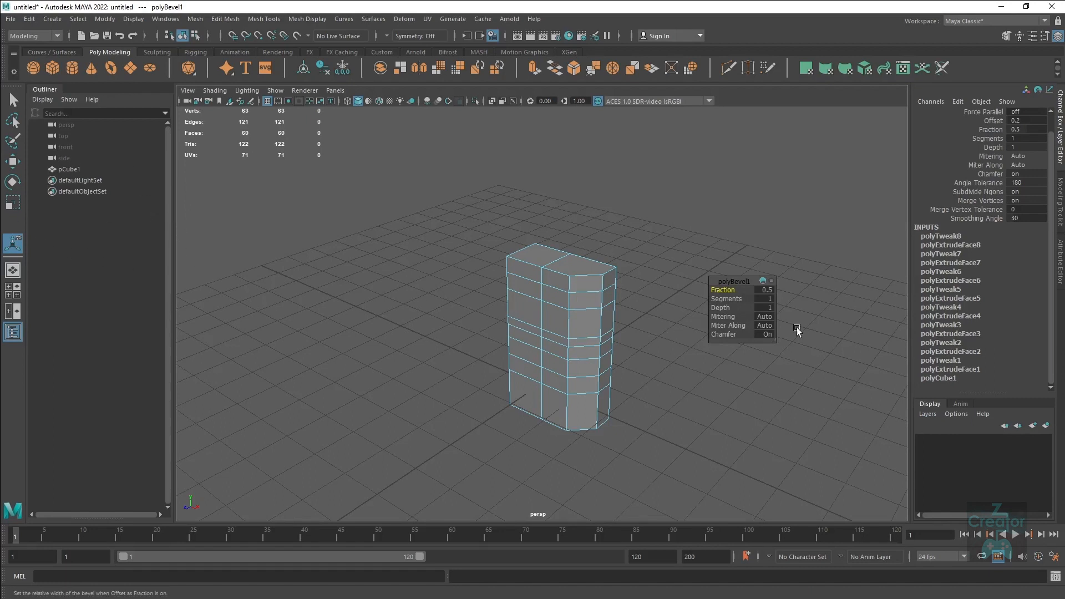
pyautogui.keyDown('alt'); pyautogui.moveTo(616, 298); pyautogui.dragTo(551, 300); pyautogui.keyUp('alt')
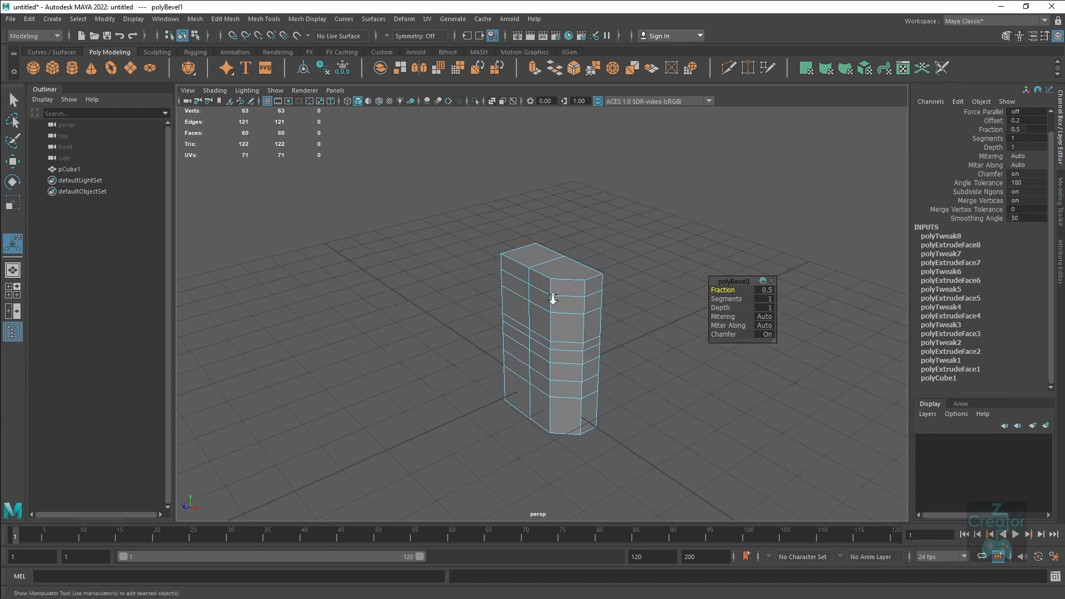
pyautogui.keyDown('alt'); pyautogui.moveTo(551, 300); pyautogui.dragTo(601, 339, button='right'); pyautogui.keyUp('alt')
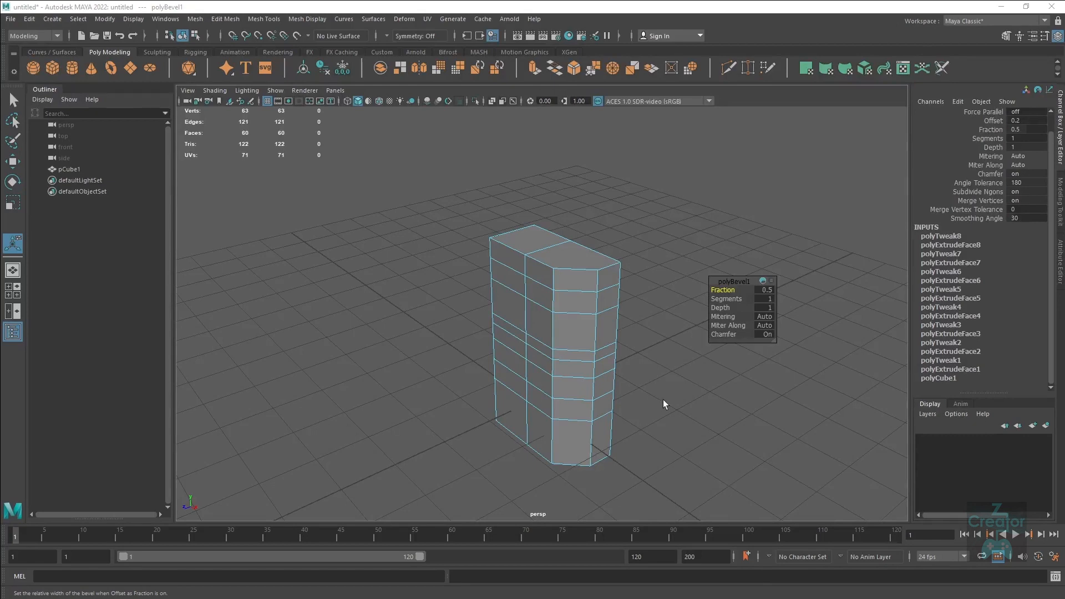
# Step: Return to object selection and delete the whole bevelled block from the scene
pyautogui.press('q')
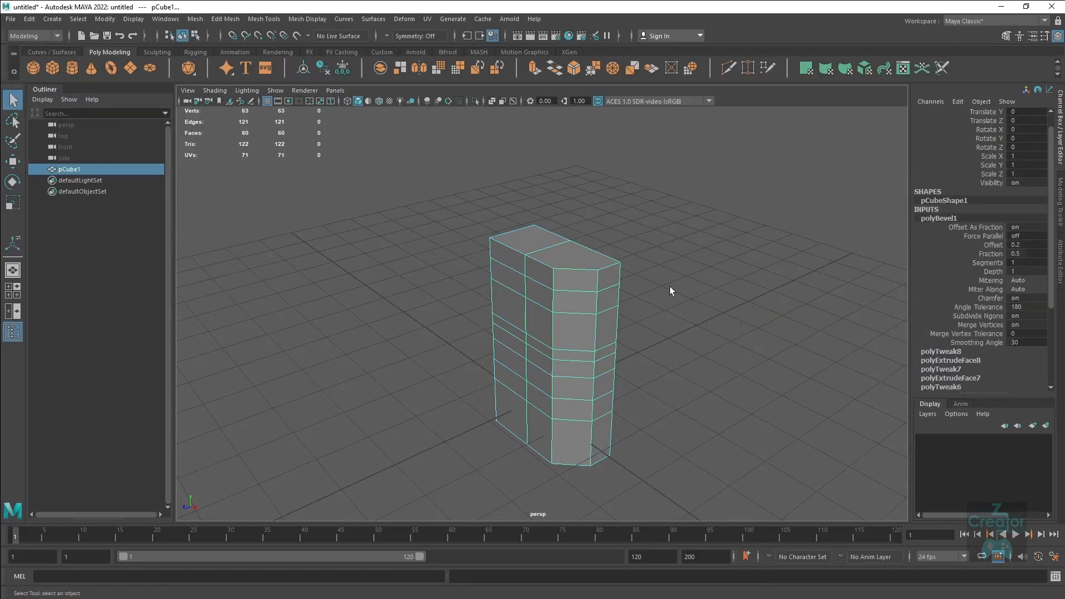
pyautogui.keyDown('alt'); pyautogui.moveTo(670, 286); pyautogui.dragTo(629, 302); pyautogui.keyUp('alt')
pyautogui.click(535, 329)
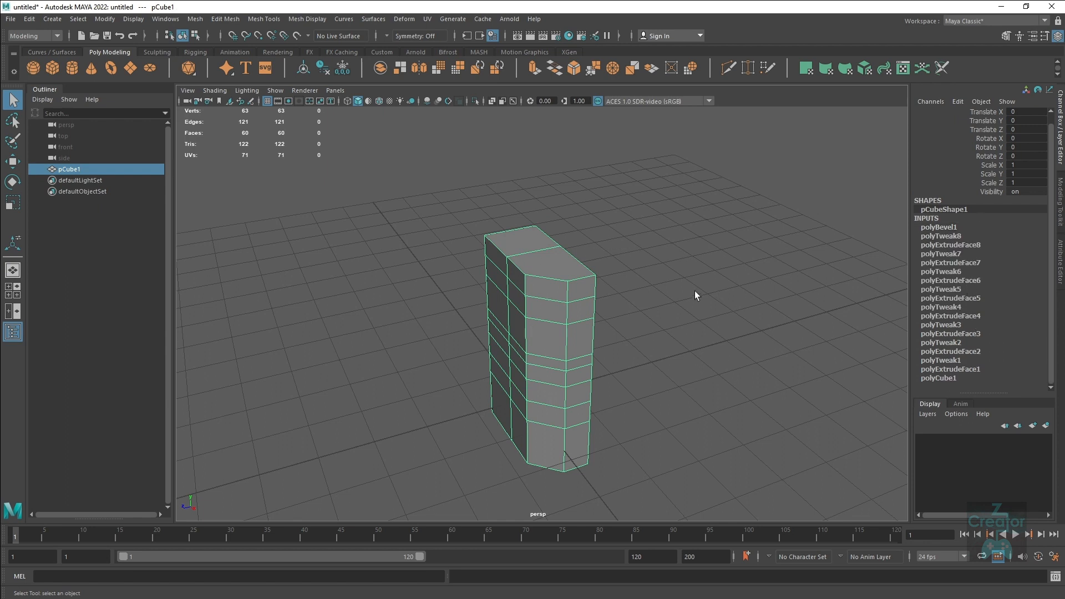
pyautogui.click(679, 298)
pyautogui.click(548, 341)
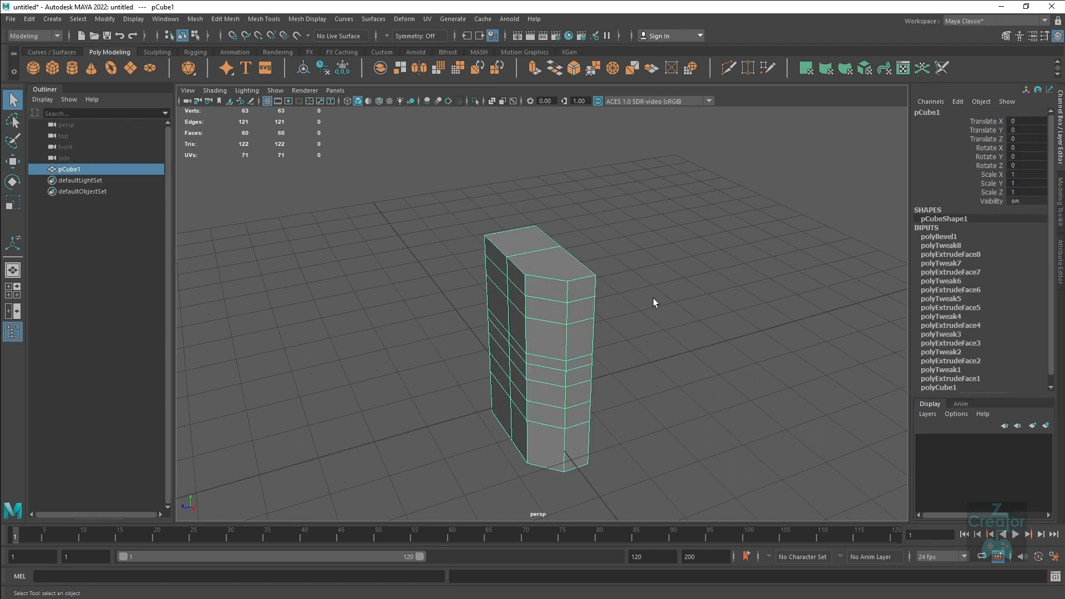
pyautogui.press('Delete')
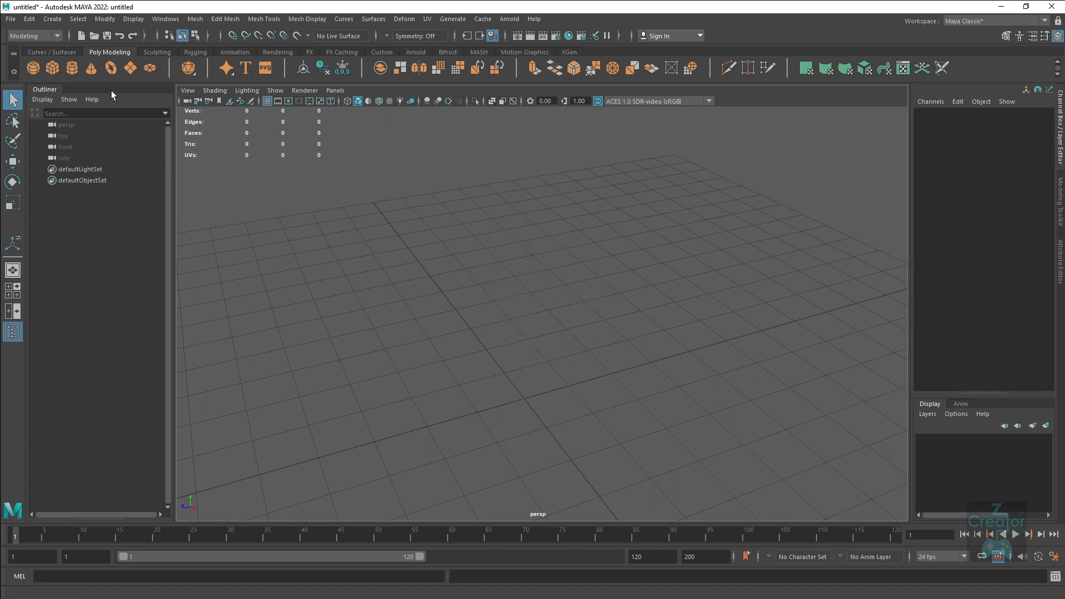
# Step: Create a new polygon cube and open the Node Editor, placed clear of the cube
pyautogui.click(54, 69)
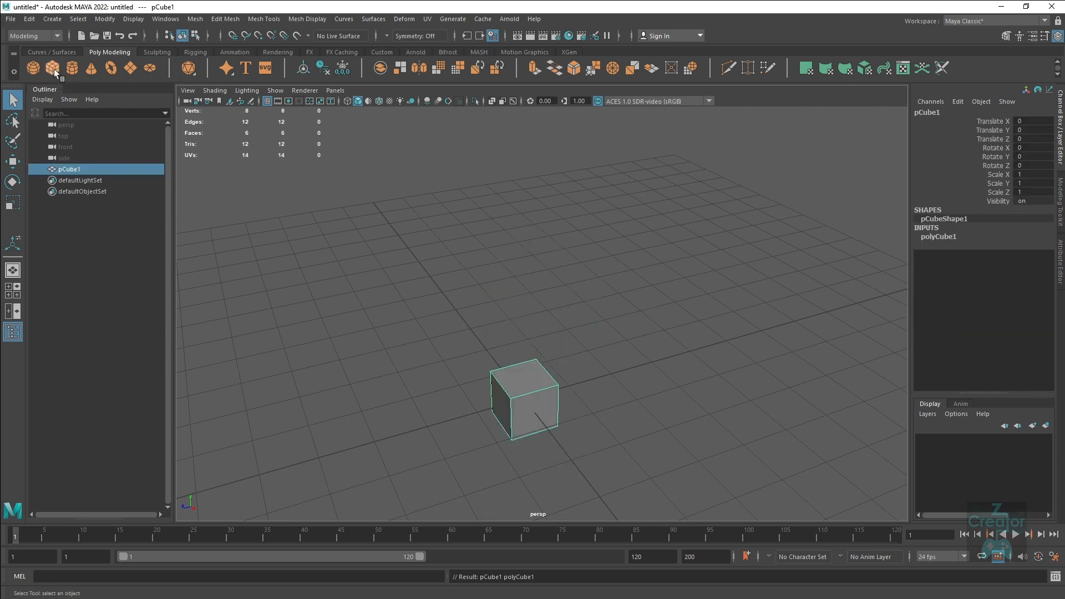
pyautogui.click(161, 19)
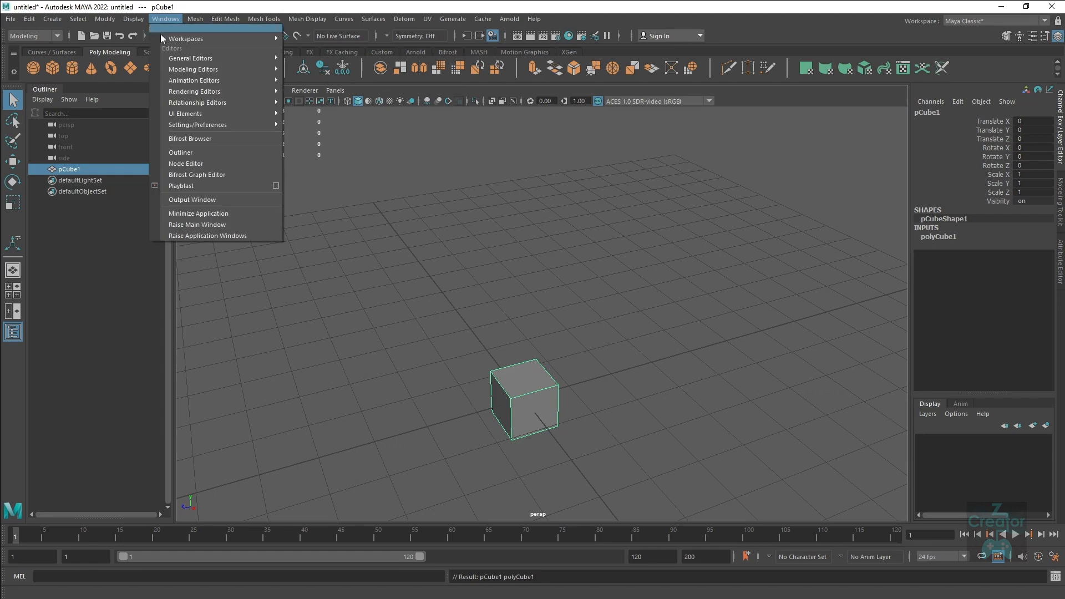
pyautogui.click(177, 165)
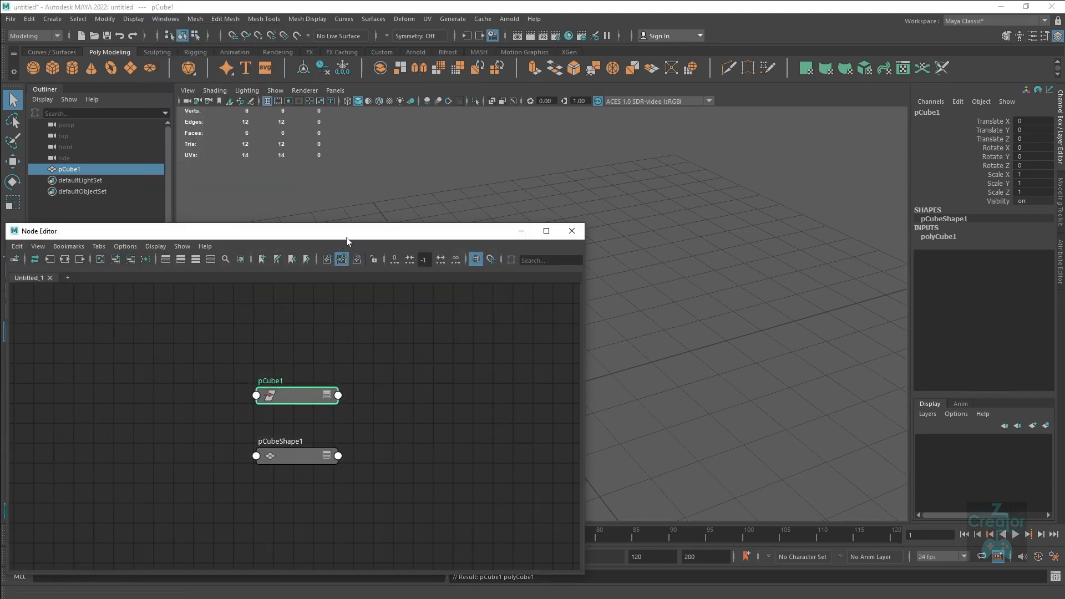
pyautogui.moveTo(347, 238); pyautogui.dragTo(212, 337)
# Step: Extrude the new cube's top face upward four times to form a five-segment column
pyautogui.moveTo(515, 394); pyautogui.dragTo(515, 424, button='right')
pyautogui.click(532, 374)
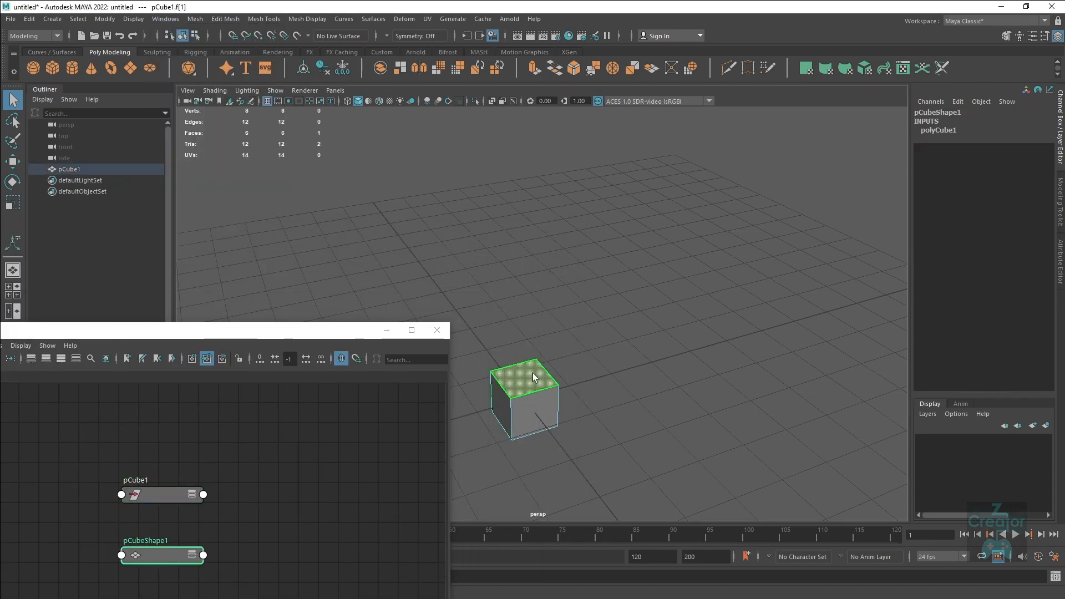
pyautogui.press('w')
pyautogui.keyDown('shift'); pyautogui.moveTo(525, 355); pyautogui.dragTo(522, 177); pyautogui.keyUp('shift')
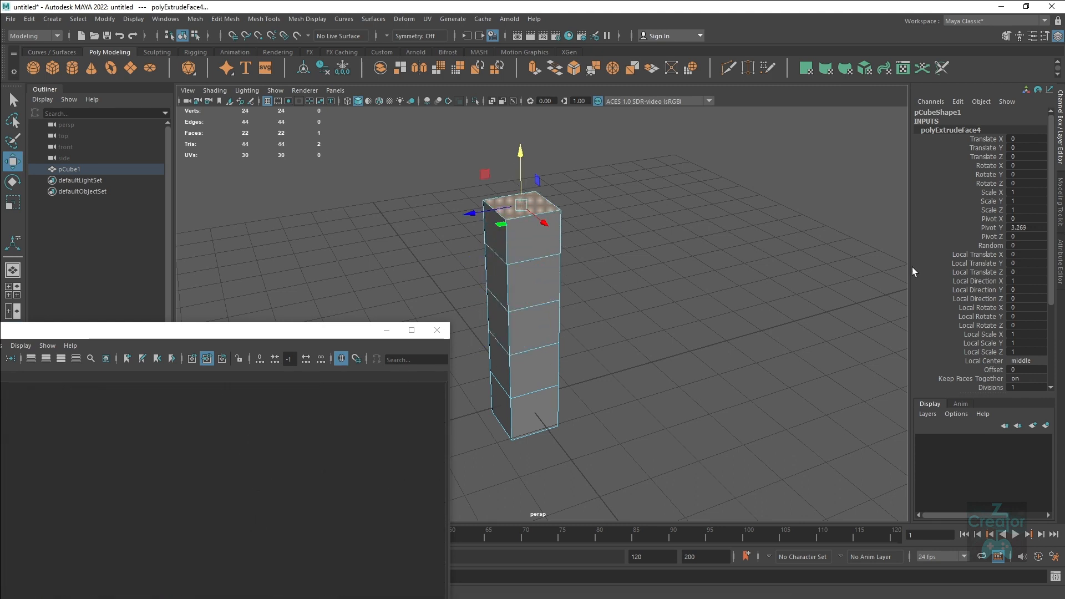
pyautogui.scroll(-5, 962, 344)
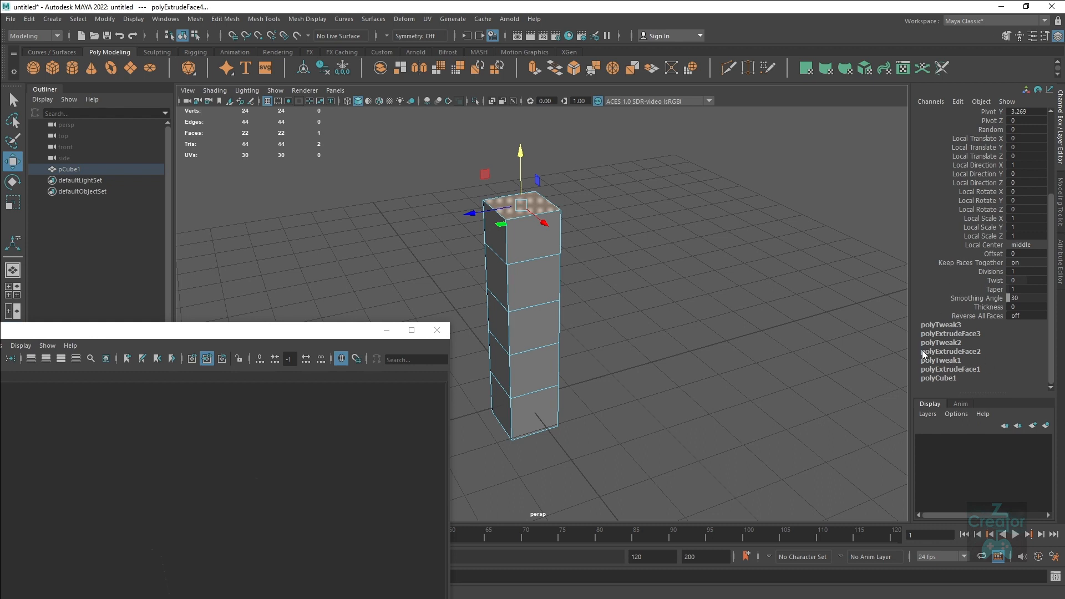
# Step: Extrude the column of five faces on the positive X side outward twice
pyautogui.click(536, 243)
pyautogui.keyDown('shift'); pyautogui.doubleClick(534, 407); pyautogui.keyUp('shift')
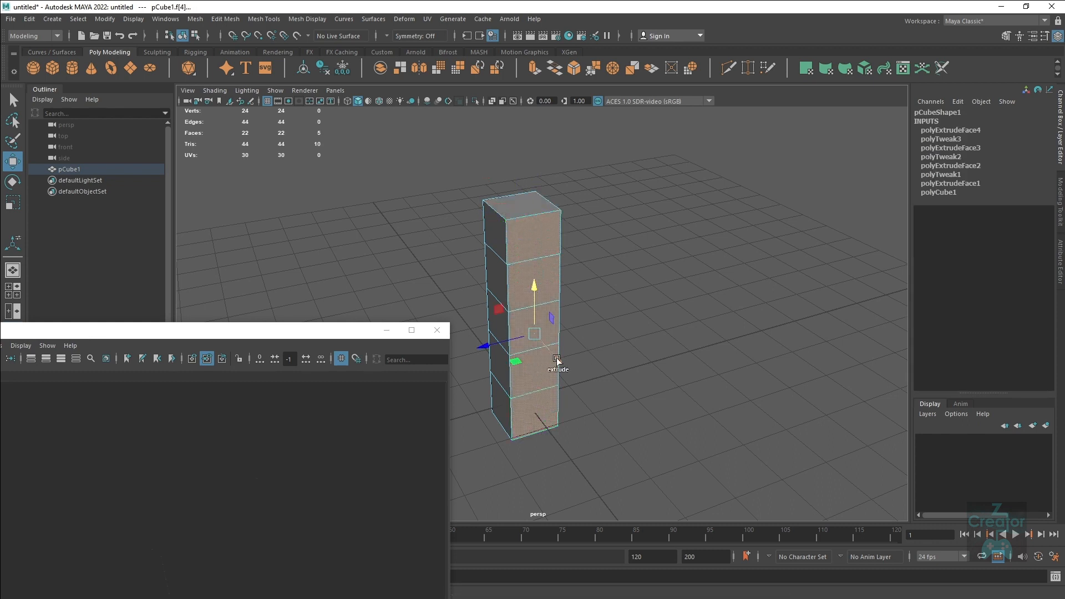
pyautogui.keyDown('shift'); pyautogui.moveTo(557, 359); pyautogui.dragTo(620, 424); pyautogui.keyUp('shift')
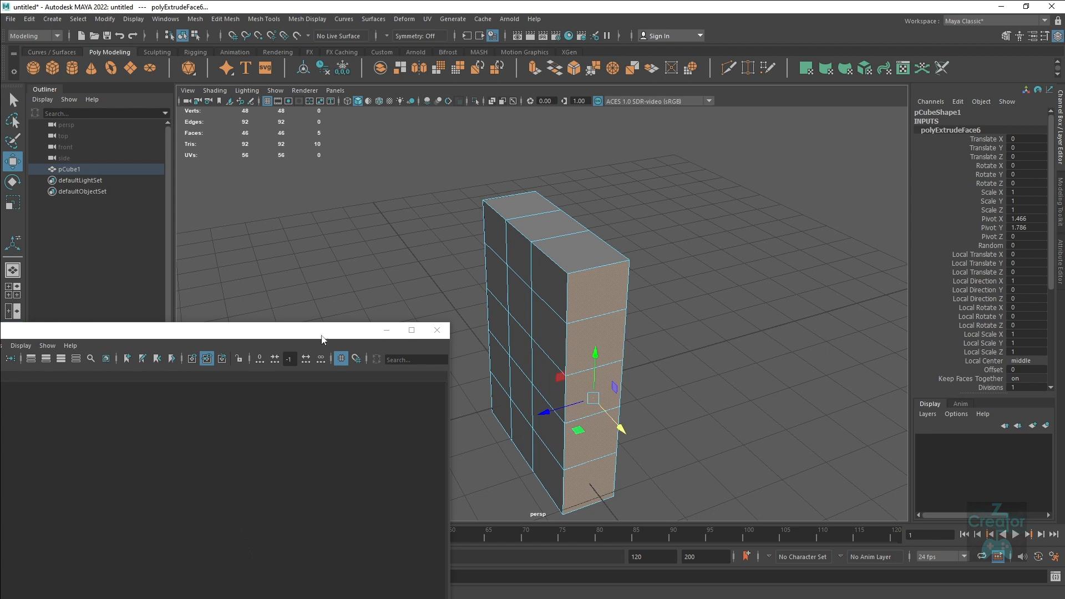
# Step: Examine the block's history nodes in the Node Editor, close the editor, and review the input history in the Channel Box
pyautogui.moveTo(324, 340); pyautogui.dragTo(377, 172)
pyautogui.scroll(-7, 309, 362)
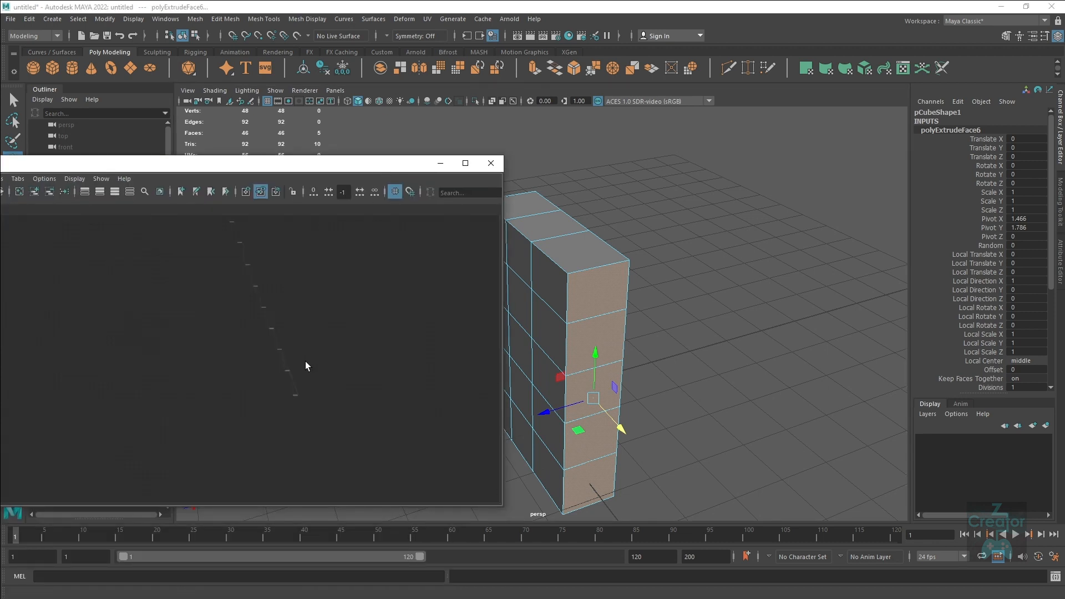
pyautogui.keyDown('alt'); pyautogui.moveTo(300, 335); pyautogui.dragTo(327, 332, button='middle'); pyautogui.keyUp('alt')
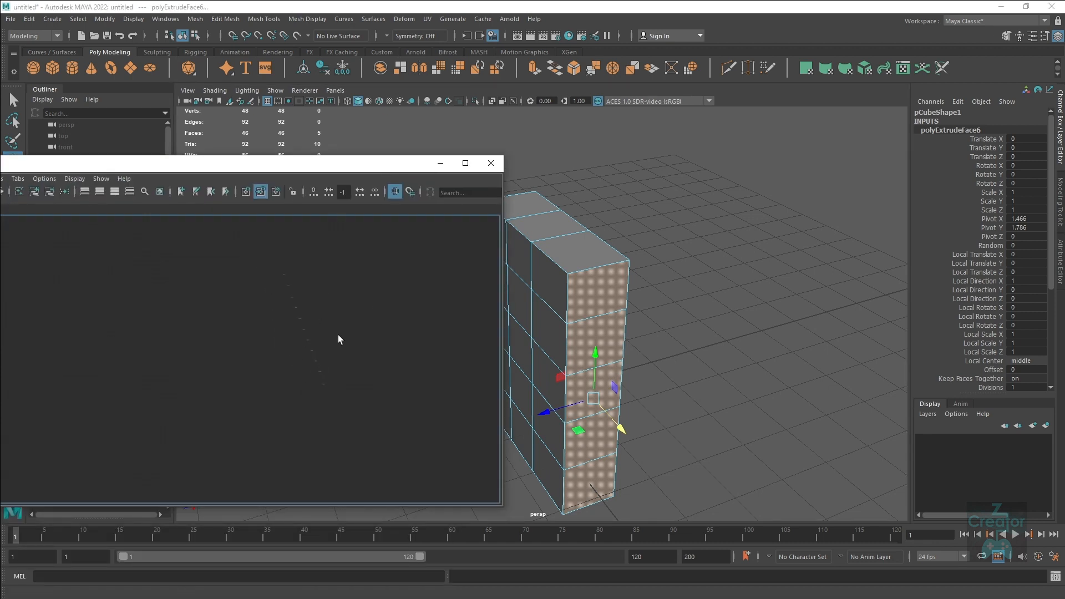
pyautogui.keyDown('alt'); pyautogui.moveTo(622, 340); pyautogui.dragTo(643, 347); pyautogui.keyUp('alt')
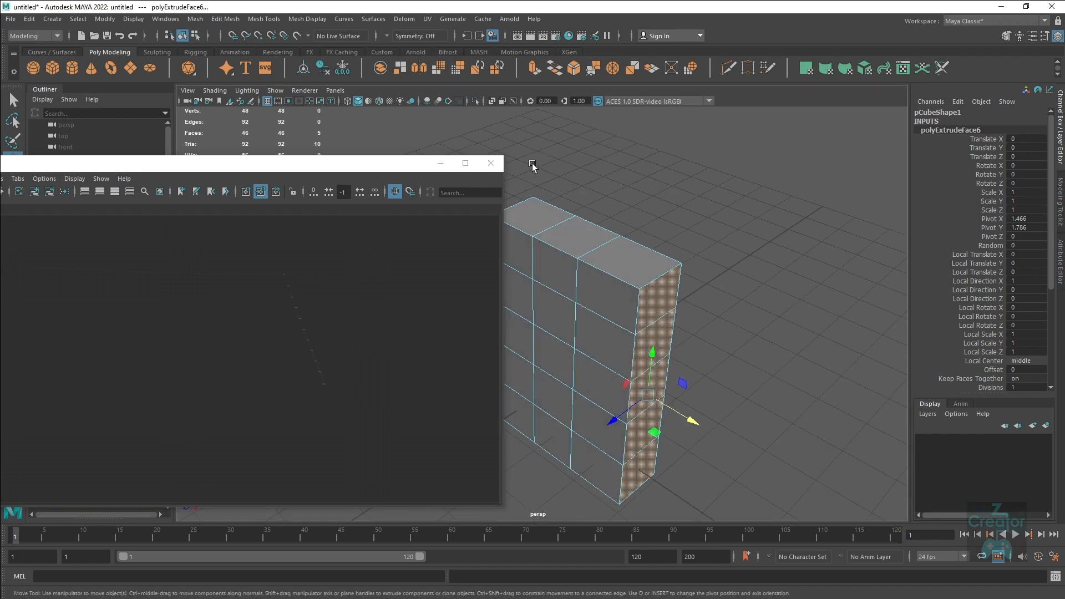
pyautogui.click(499, 162)
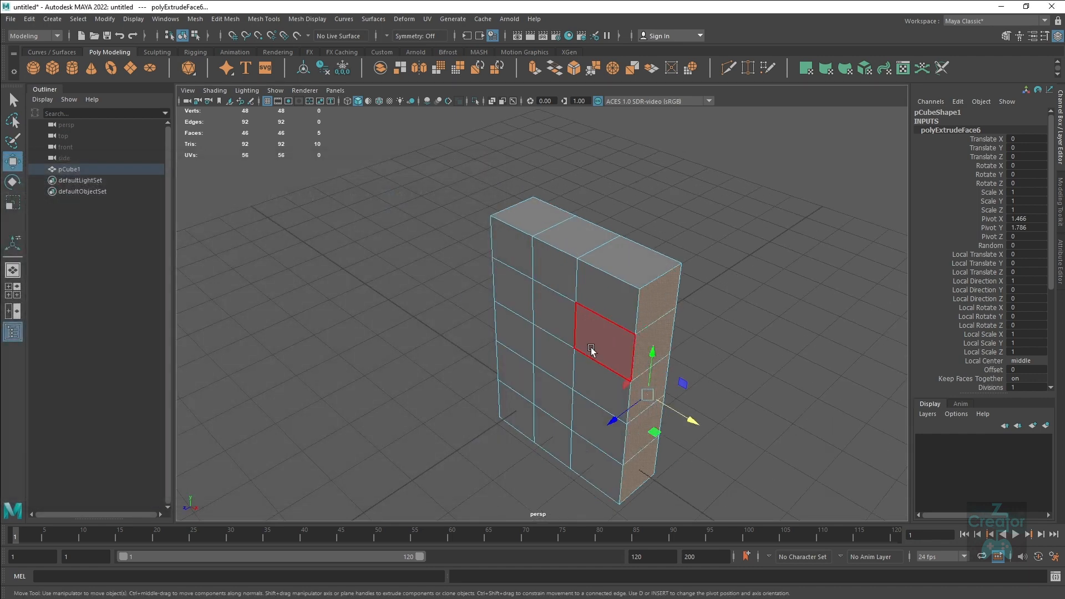
pyautogui.scroll(-4, 1024, 321)
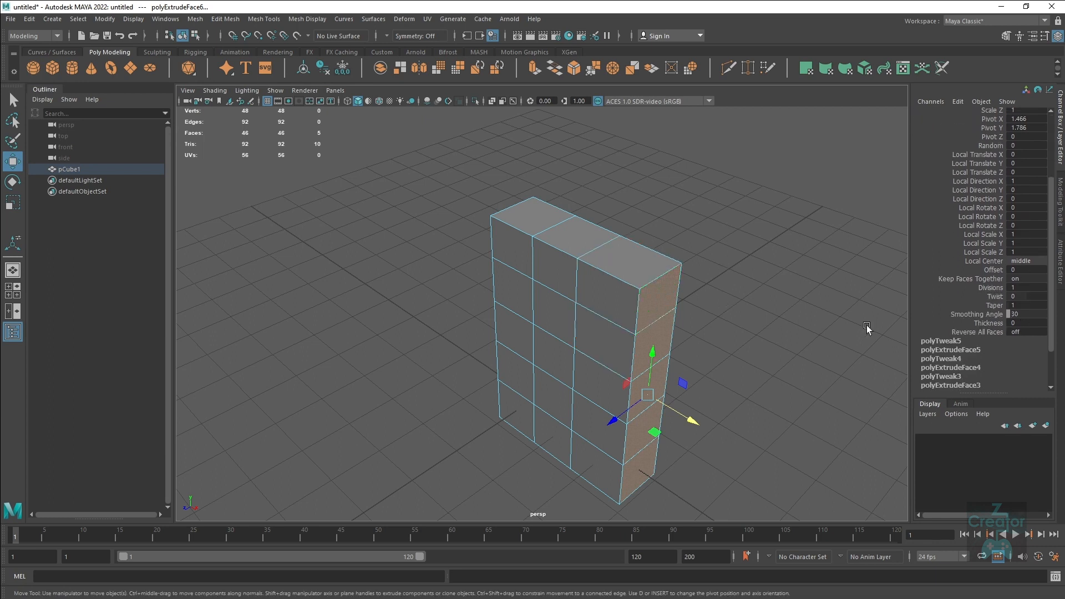
# Step: Select the block as a whole object and delete its construction history
pyautogui.scroll(-3, 976, 331)
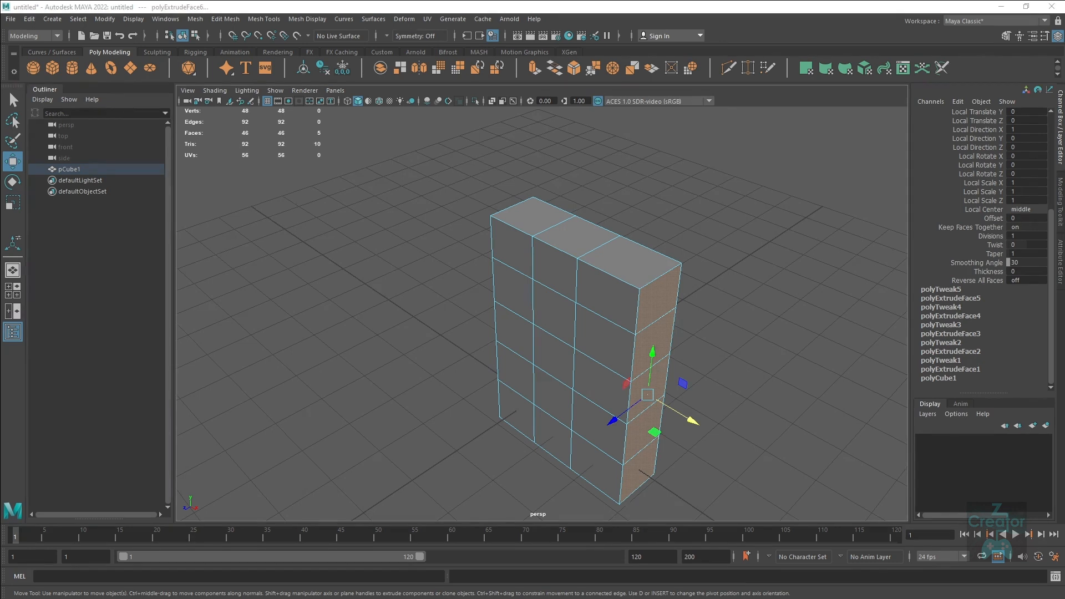
pyautogui.moveTo(605, 291); pyautogui.dragTo(699, 209, button='right')
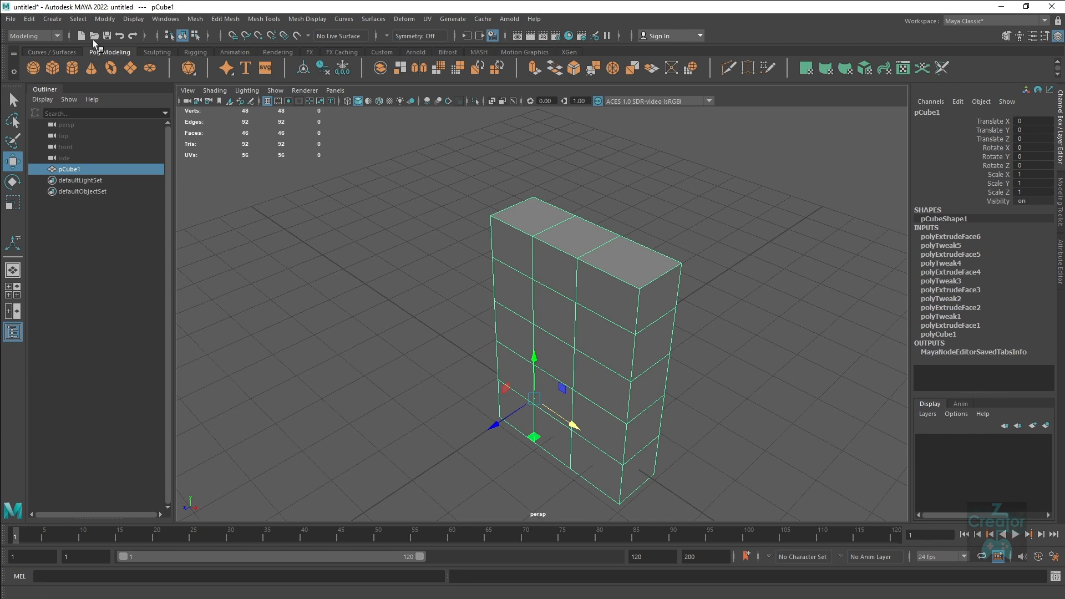
pyautogui.click(34, 19)
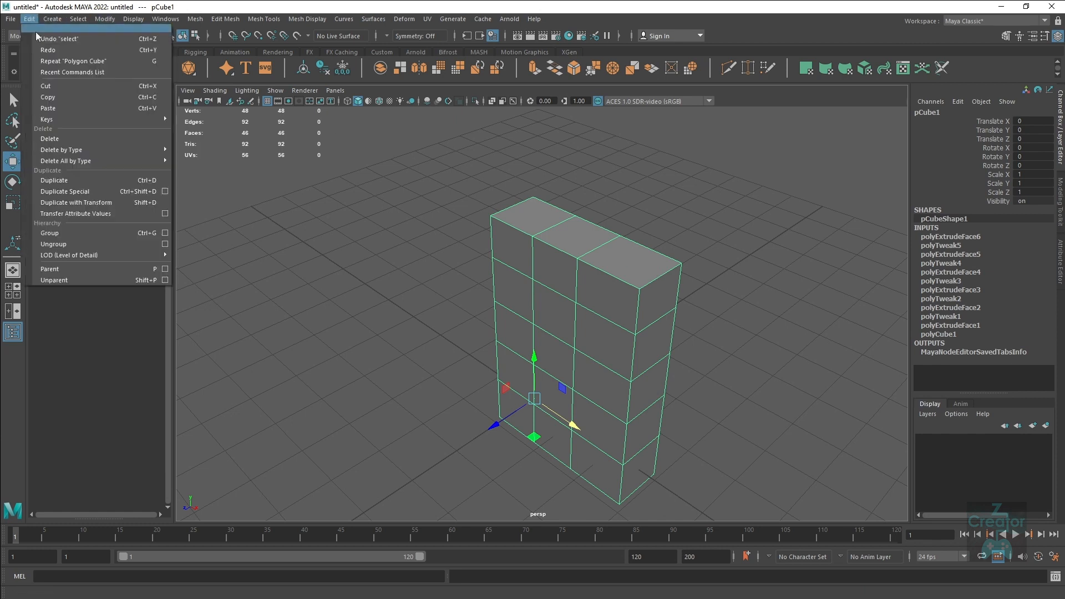
pyautogui.moveTo(76, 152)
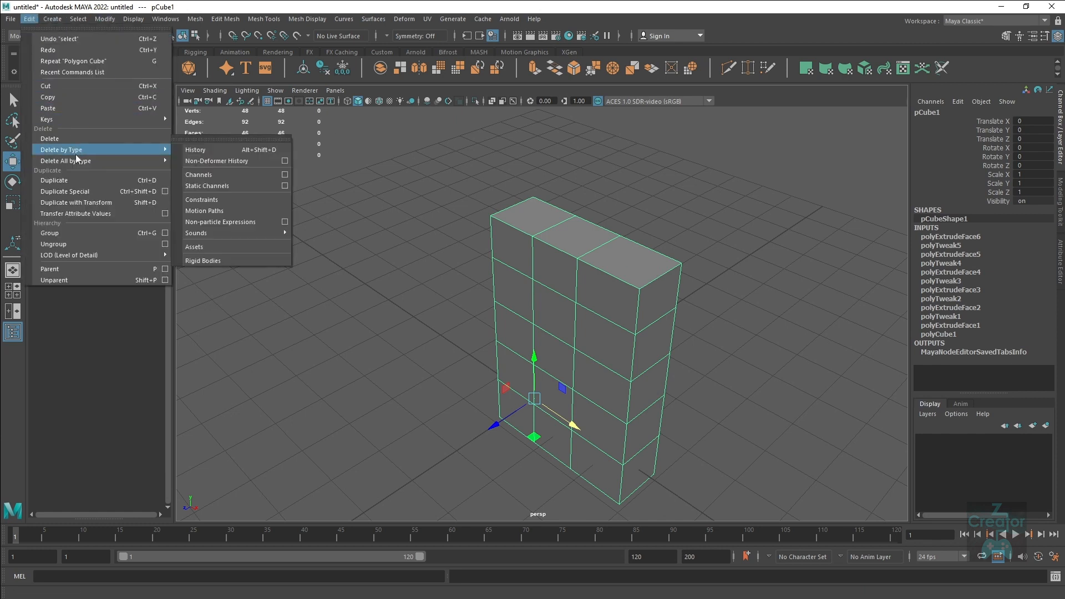
pyautogui.click(253, 151)
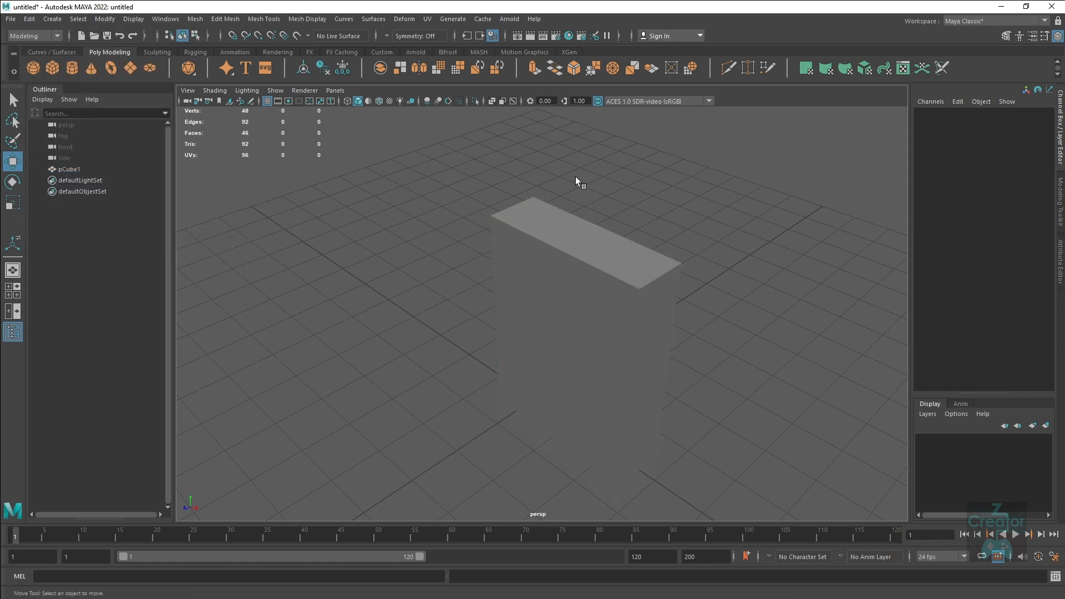
pyautogui.hotkey('ctrl', 'z')
pyautogui.click(31, 20)
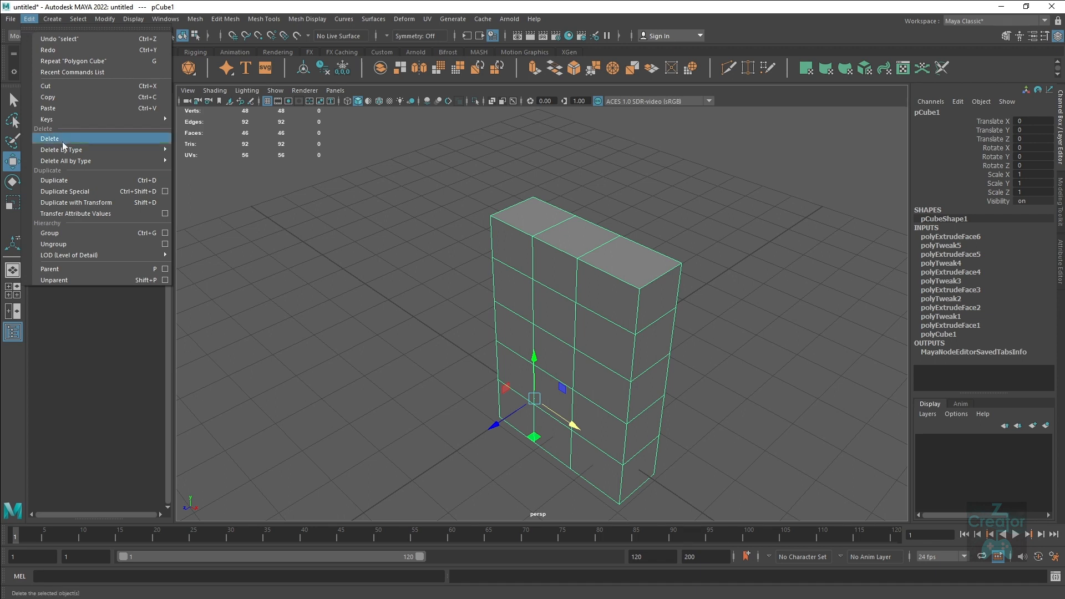
pyautogui.moveTo(126, 148)
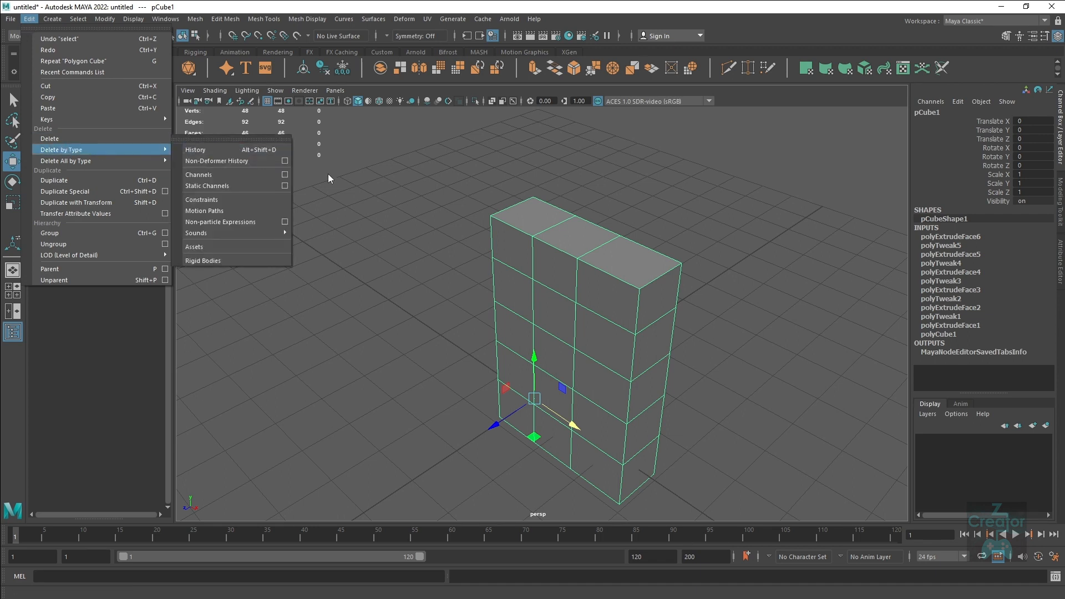
pyautogui.click(233, 150)
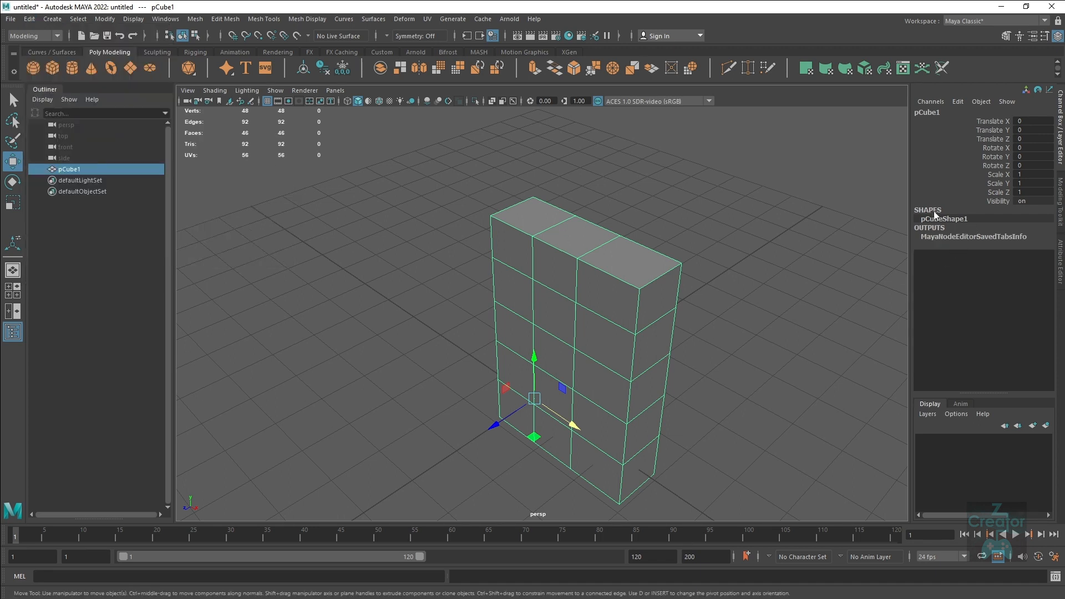
# Step: Bevel the two long top edges of the block with a fraction of 0.5
pyautogui.keyDown('alt'); pyautogui.moveTo(573, 245); pyautogui.dragTo(527, 289); pyautogui.keyUp('alt')
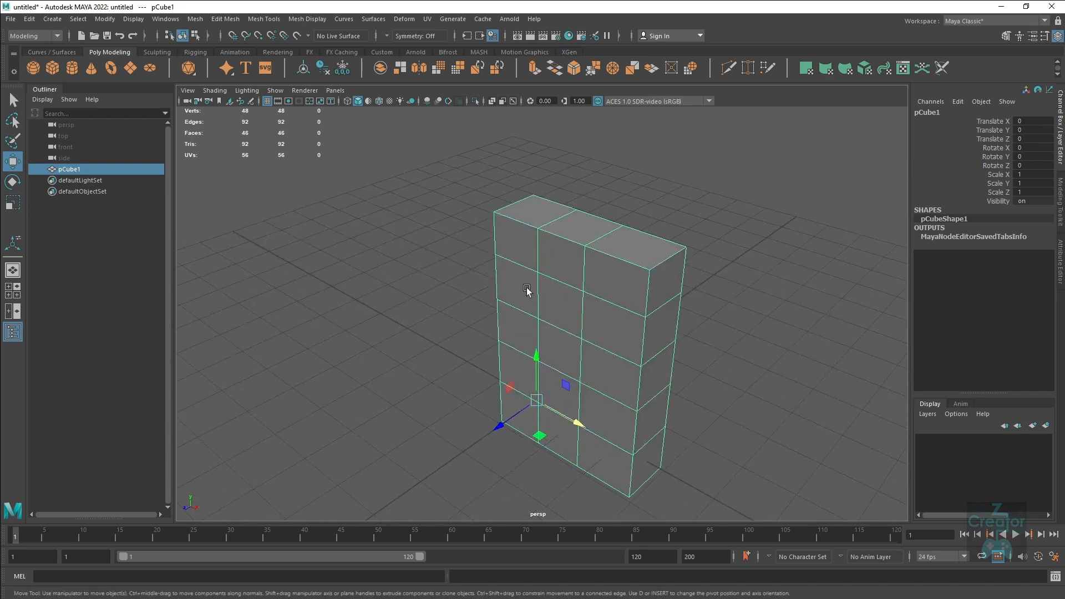
pyautogui.moveTo(611, 322); pyautogui.dragTo(616, 271, button='right')
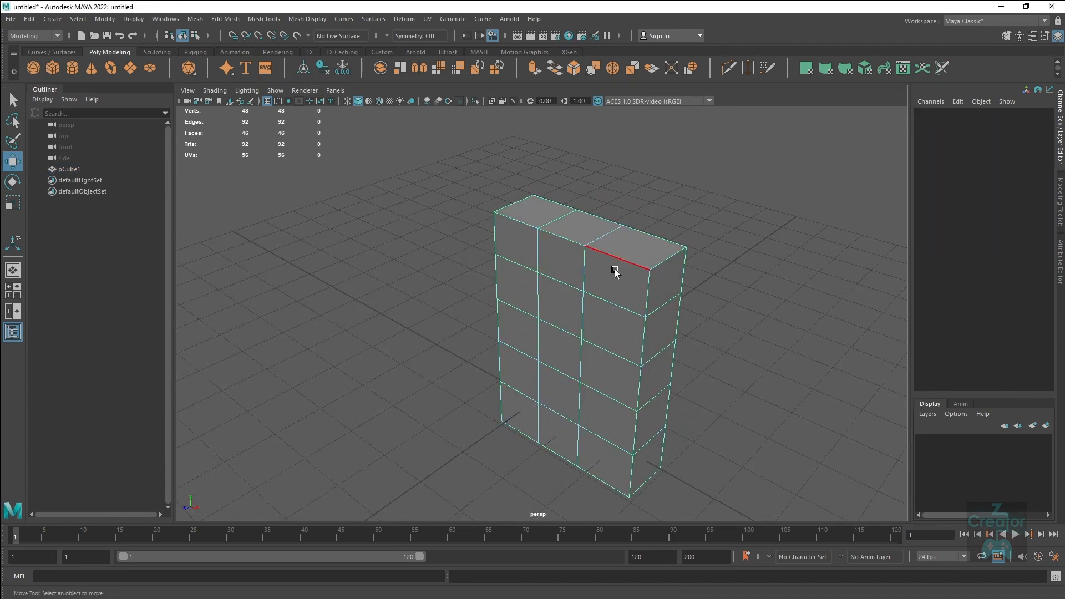
pyautogui.click(615, 270)
pyautogui.hotkey('ctrl', 'b')
pyautogui.keyDown('alt'); pyautogui.moveTo(615, 272); pyautogui.dragTo(529, 259); pyautogui.keyUp('alt')
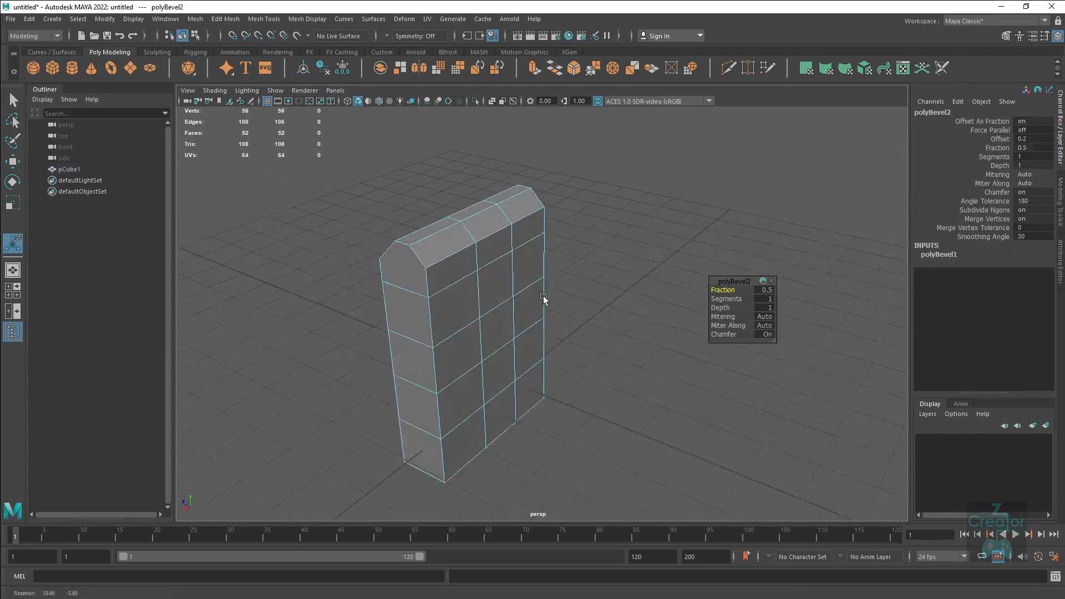
# Step: Extrude the two outer columns of faces on the block's negative Z side outward four times to form two arms
pyautogui.keyDown('alt'); pyautogui.moveTo(545, 297); pyautogui.dragTo(511, 295); pyautogui.keyUp('alt')
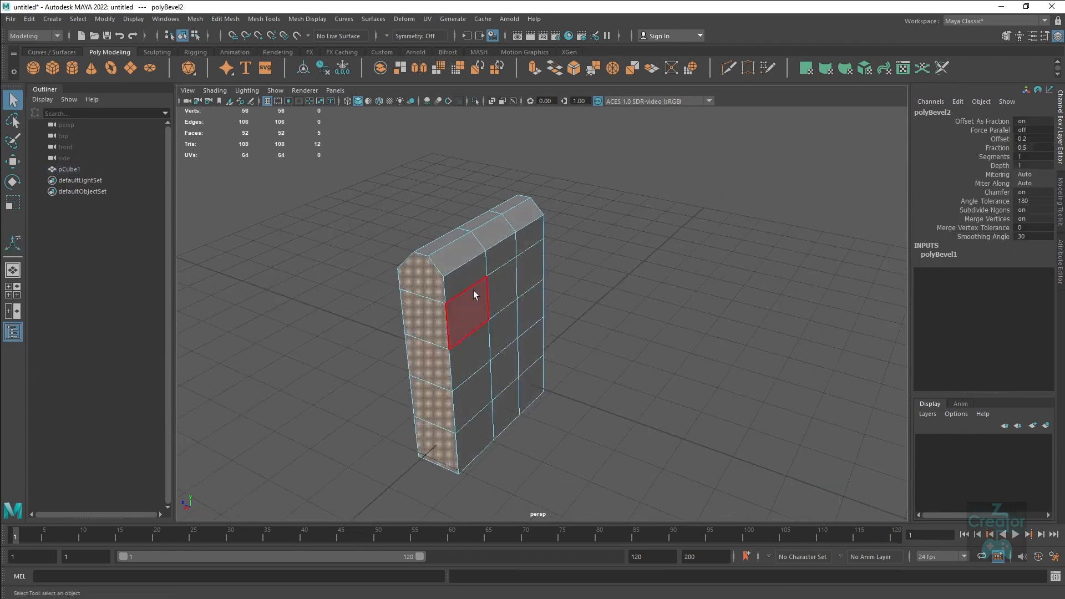
pyautogui.click(468, 276)
pyautogui.keyDown('shift'); pyautogui.doubleClick(468, 430); pyautogui.keyUp('shift')
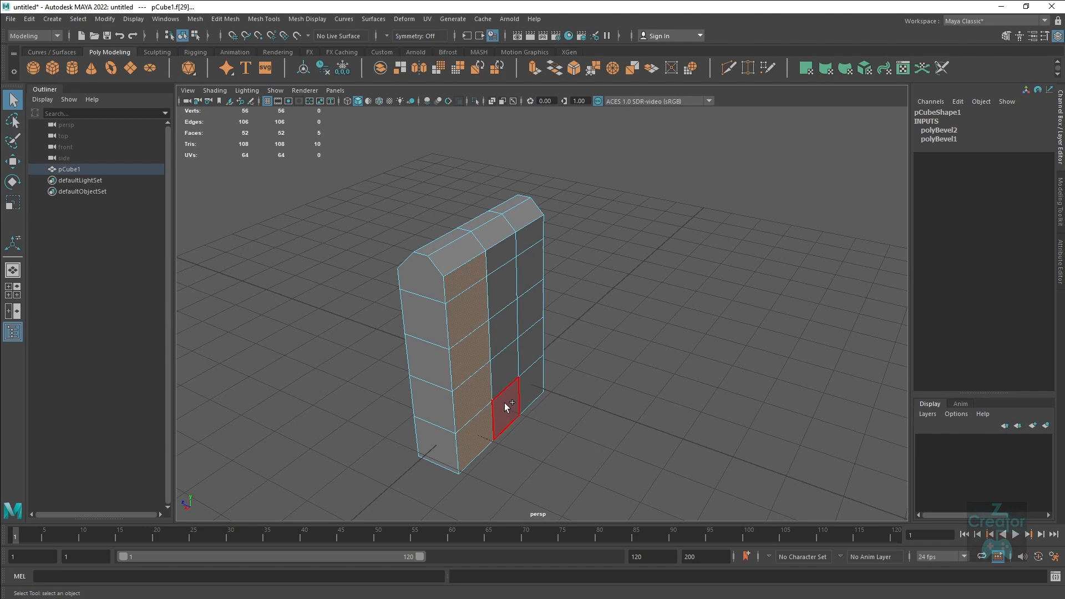
pyautogui.keyDown('shift'); pyautogui.click(535, 242); pyautogui.keyUp('shift')
pyautogui.keyDown('shift'); pyautogui.doubleClick(533, 399); pyautogui.keyUp('shift')
pyautogui.hotkey('ctrl', 'e')
pyautogui.press('w')
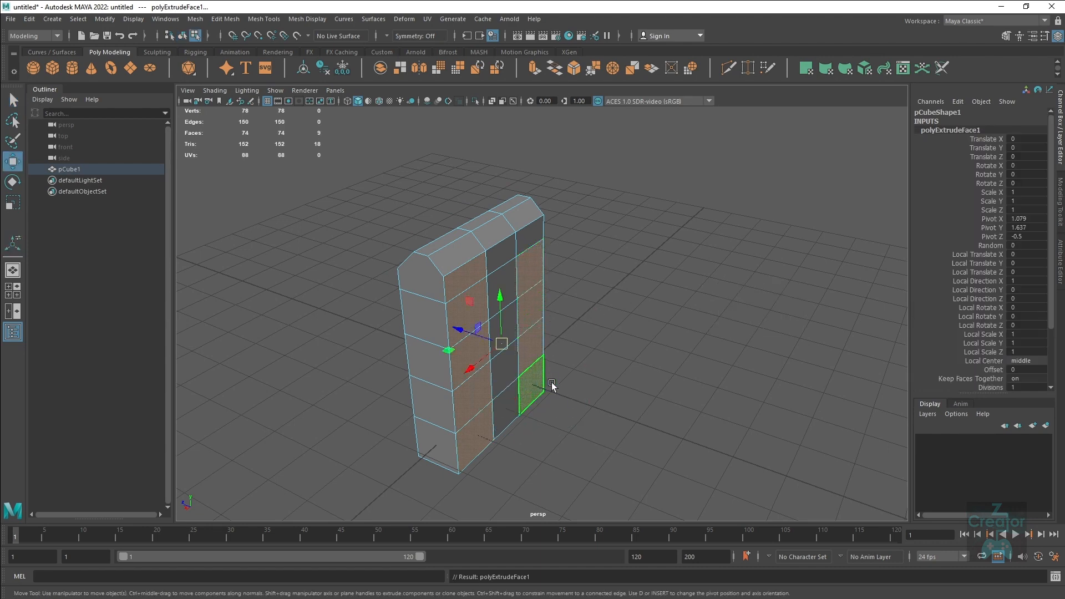
pyautogui.scroll(-3, 599, 356)
pyautogui.moveTo(473, 334); pyautogui.dragTo(630, 375)
# Step: Review the accumulated extrude and bevel inputs, return to object mode and clear the two-armed block's construction history
pyautogui.scroll(-5, 967, 264)
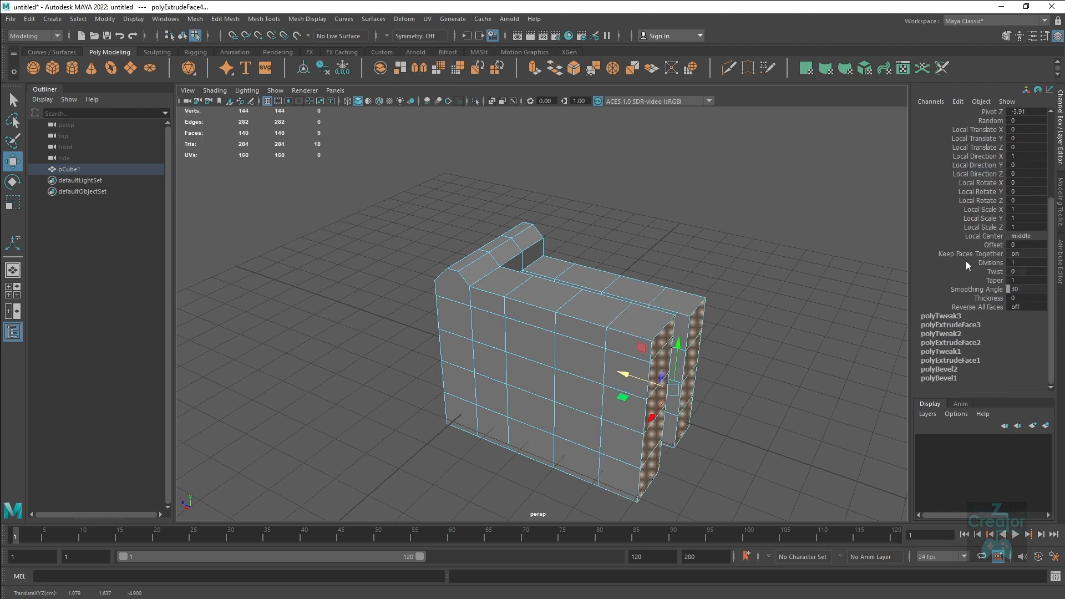
pyautogui.press('F8')
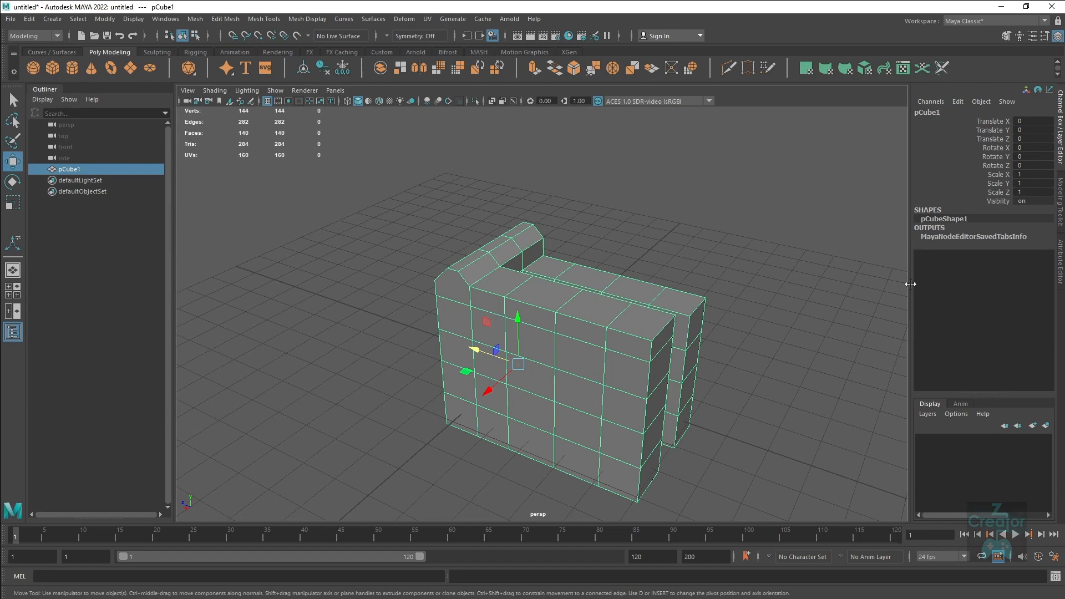
pyautogui.click(658, 260)
pyautogui.click(548, 337)
pyautogui.scroll(3, 589, 345)
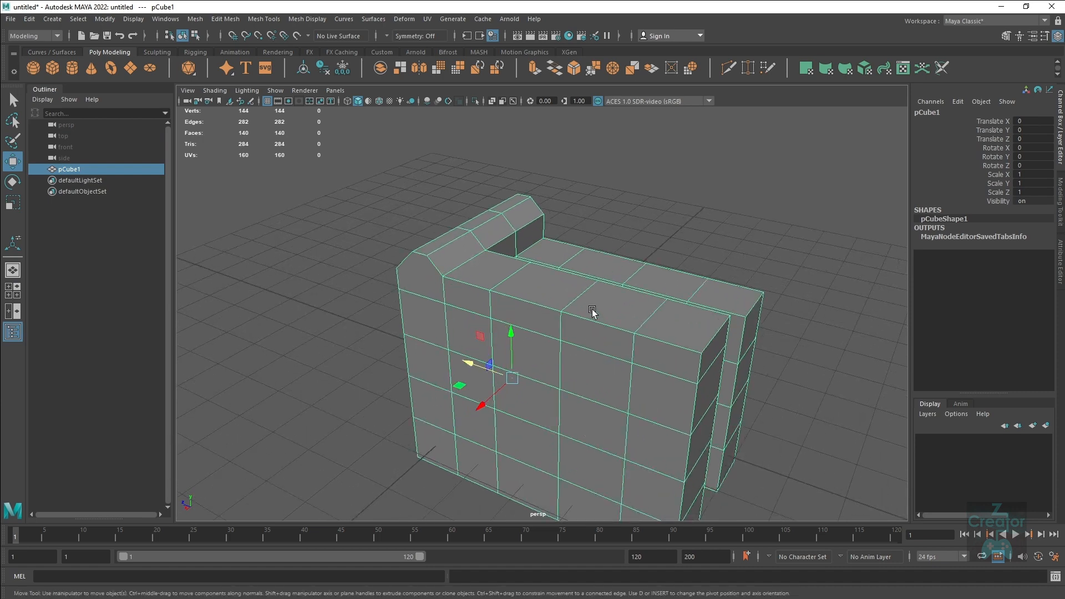
pyautogui.keyDown('shift'); pyautogui.moveTo(592, 309); pyautogui.dragTo(546, 377, button='right'); pyautogui.keyUp('shift')
pyautogui.click(658, 364)
pyautogui.scroll(-4, 659, 365)
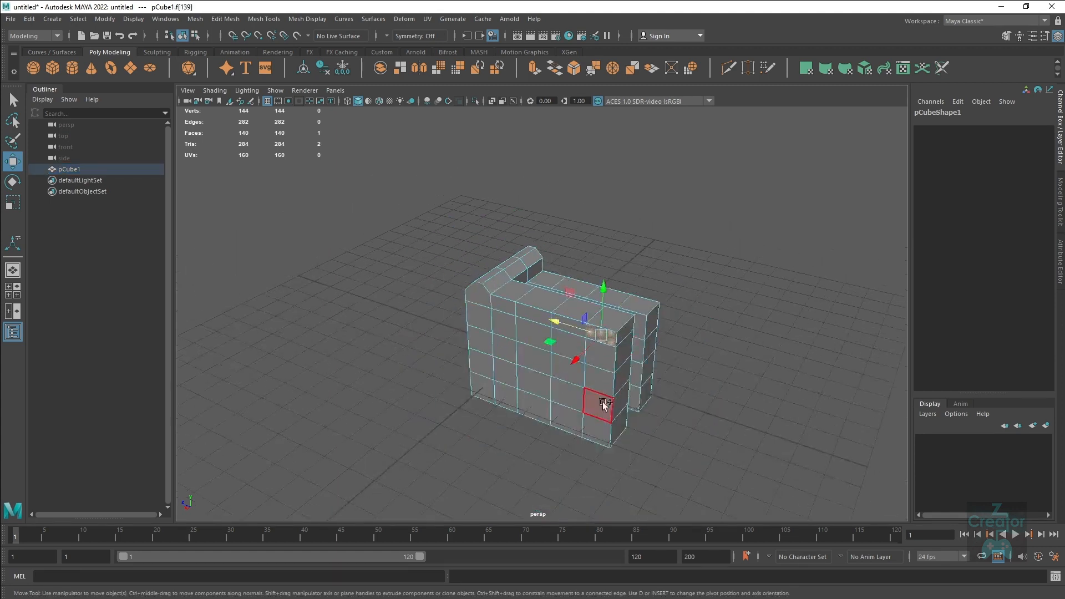
pyautogui.keyDown('shift'); pyautogui.doubleClick(592, 430); pyautogui.keyUp('shift')
pyautogui.keyDown('shift'); pyautogui.doubleClick(478, 301); pyautogui.keyUp('shift')
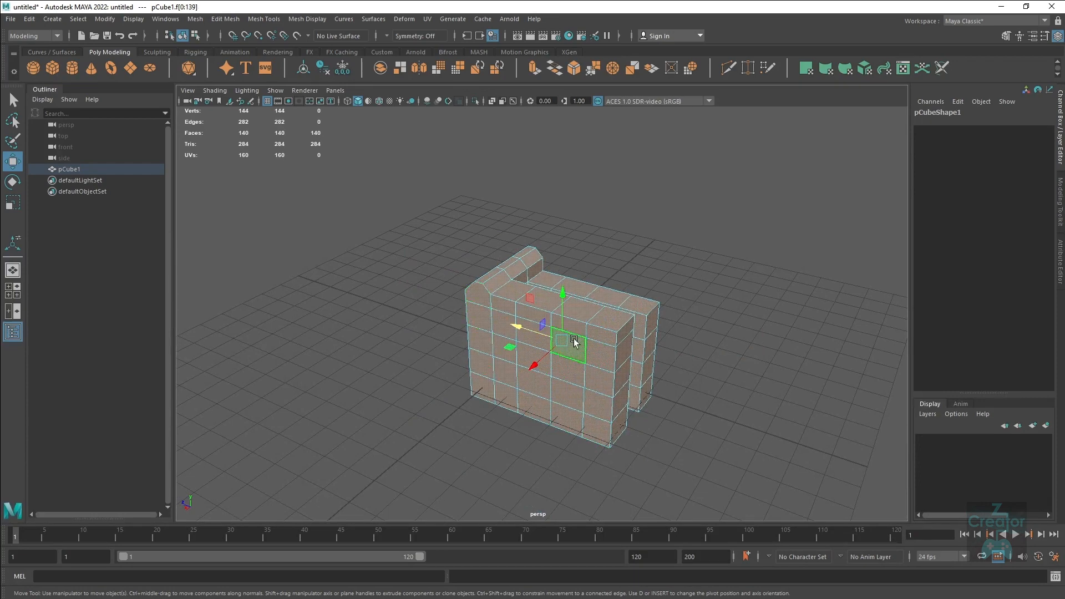
# Step: Extrude the five-face end column of the positive X arm outward five times
pyautogui.keyDown('alt'); pyautogui.moveTo(580, 341); pyautogui.dragTo(550, 370); pyautogui.keyUp('alt')
pyautogui.keyDown('alt'); pyautogui.moveTo(484, 383); pyautogui.dragTo(501, 374); pyautogui.keyUp('alt')
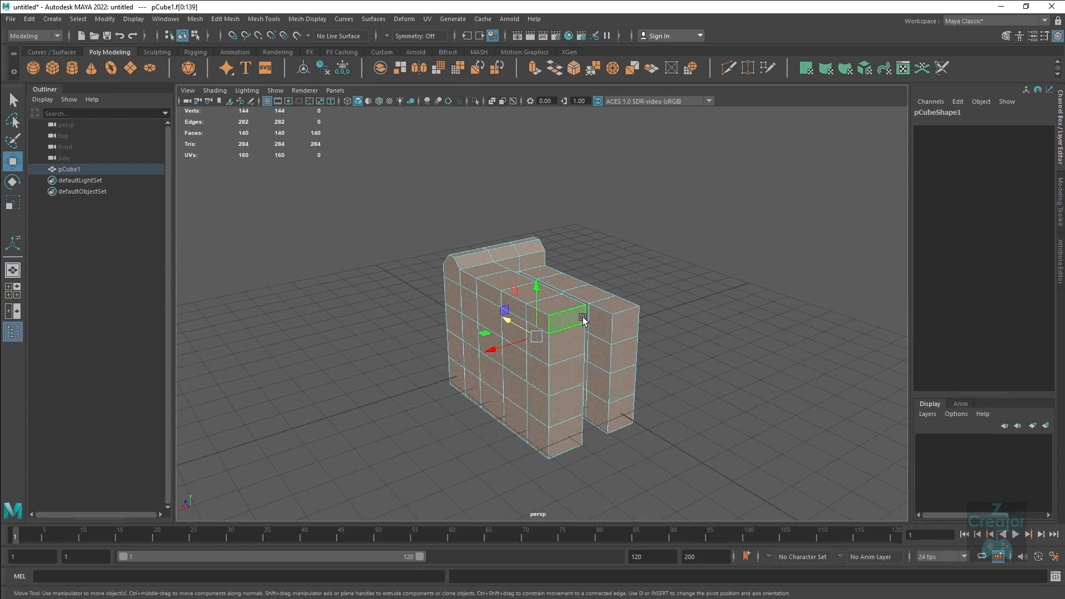
pyautogui.click(564, 320)
pyautogui.keyDown('shift'); pyautogui.doubleClick(563, 439); pyautogui.keyUp('shift')
pyautogui.keyDown('shift'); pyautogui.moveTo(541, 367); pyautogui.dragTo(664, 442); pyautogui.keyUp('shift')
pyautogui.scroll(-3, 961, 339)
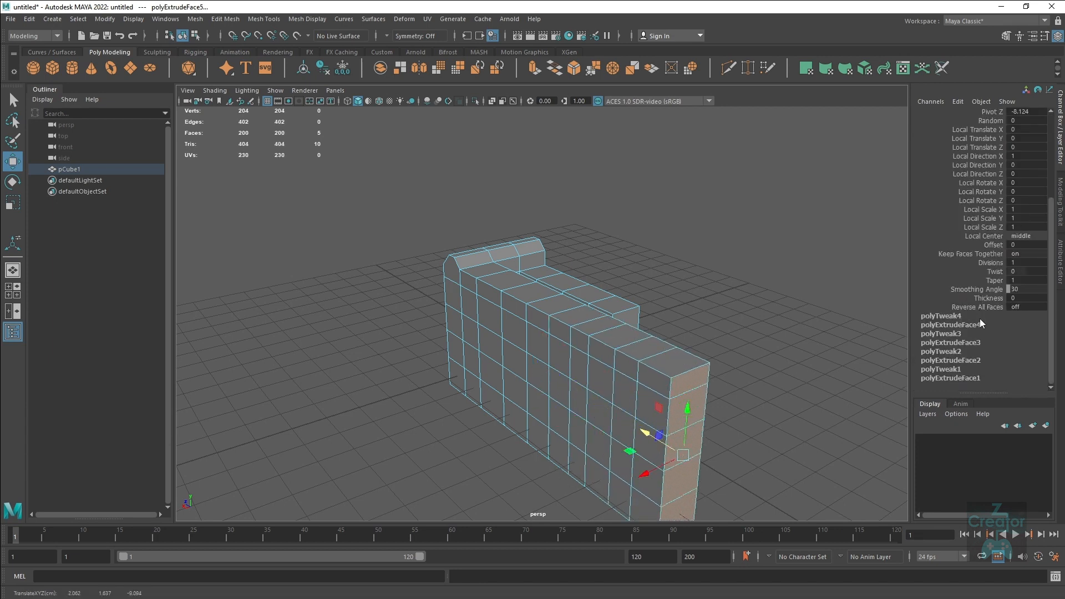
# Step: Extrude the row of top faces along the lengthened arm upward four times to form a tall wall
pyautogui.click(670, 360)
pyautogui.keyDown('shift'); pyautogui.doubleClick(476, 268); pyautogui.keyUp('shift')
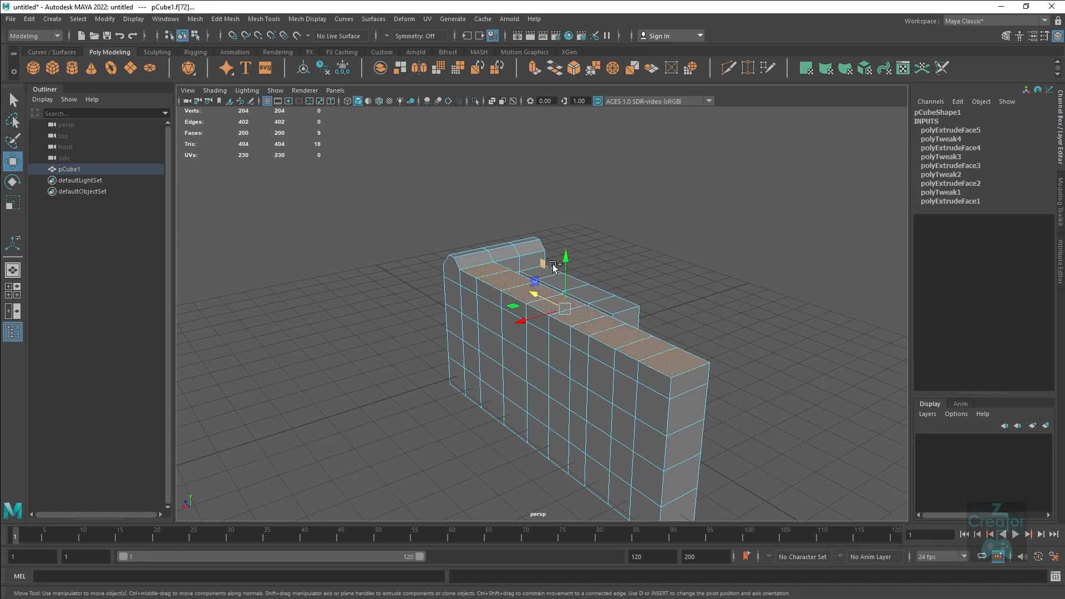
pyautogui.keyDown('shift'); pyautogui.moveTo(565, 266); pyautogui.dragTo(566, 218); pyautogui.keyUp('shift')
pyautogui.keyDown('shift'); pyautogui.moveTo(566, 189); pyautogui.dragTo(567, 153); pyautogui.keyUp('shift')
pyautogui.keyDown('shift'); pyautogui.moveTo(567, 153); pyautogui.dragTo(569, 111); pyautogui.keyUp('shift')
pyautogui.scroll(-5, 579, 250)
pyautogui.keyDown('alt'); pyautogui.moveTo(584, 268); pyautogui.dragTo(644, 331); pyautogui.keyUp('alt')
pyautogui.scroll(2, 664, 278)
# Step: Return to object mode and delete the construction history of the mesh with the raised wall
pyautogui.press('F8')
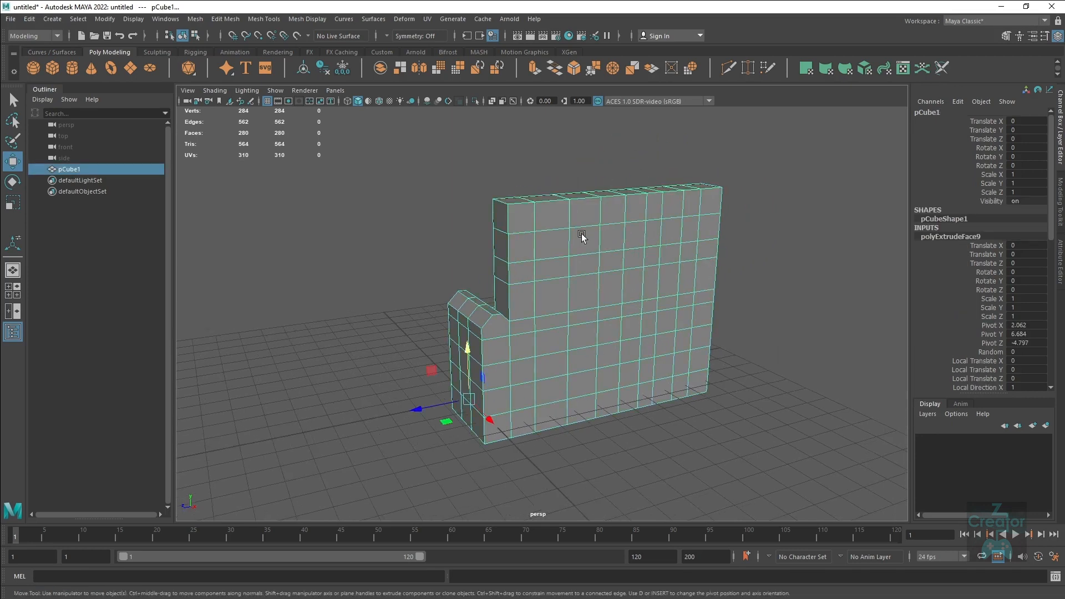
pyautogui.keyDown('shift'); pyautogui.moveTo(582, 235); pyautogui.dragTo(551, 219, button='right'); pyautogui.keyUp('shift')
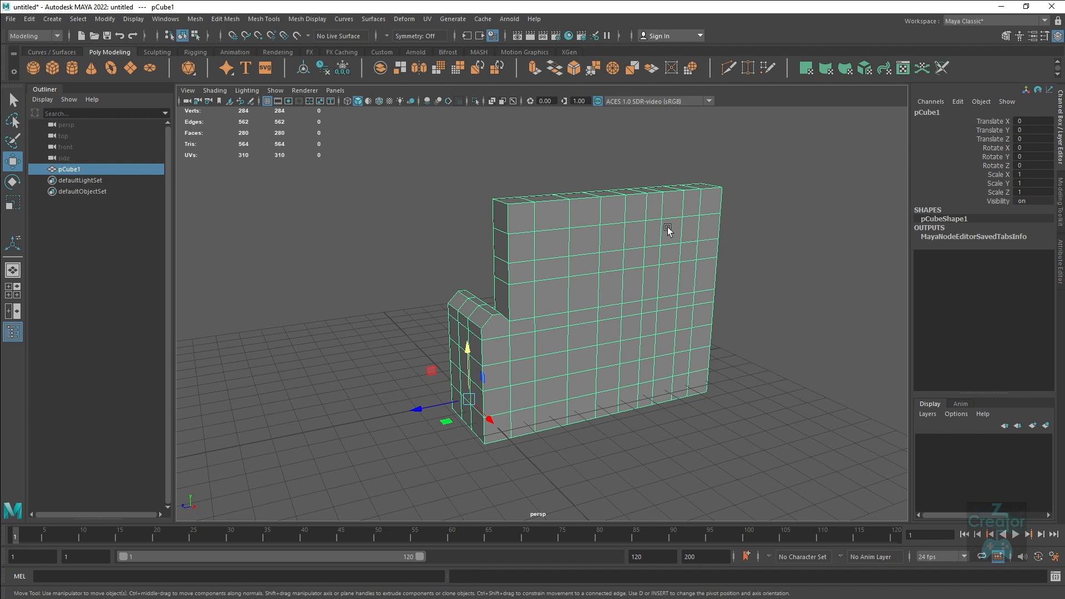
pyautogui.keyDown('alt'); pyautogui.moveTo(571, 275); pyautogui.dragTo(570, 285); pyautogui.keyUp('alt')
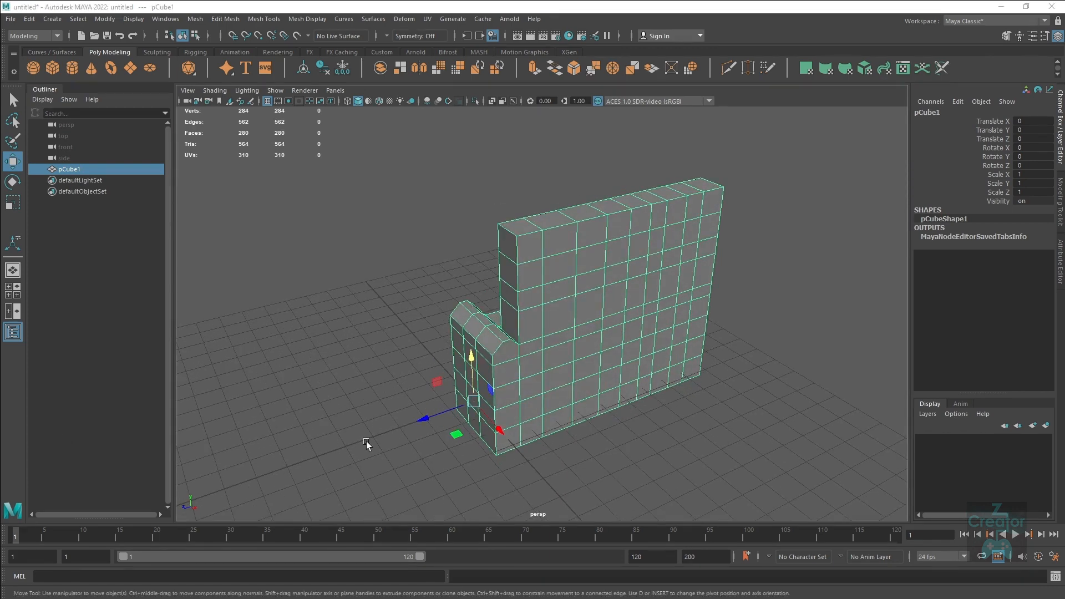
pyautogui.keyDown('alt'); pyautogui.moveTo(565, 270); pyautogui.dragTo(616, 292); pyautogui.keyUp('alt')
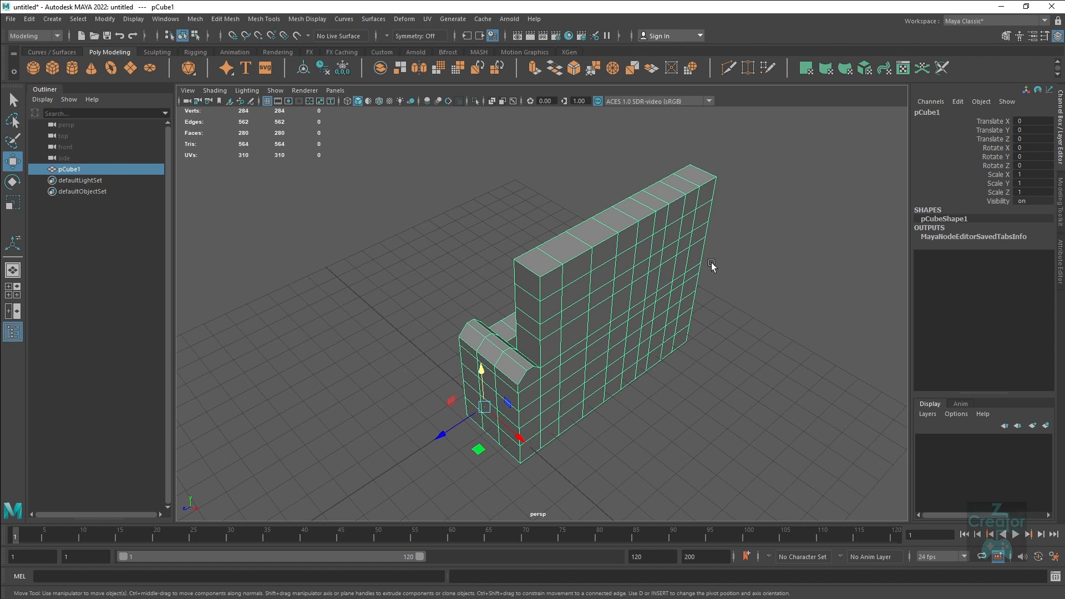
pyautogui.hotkey('ctrl', 'z')
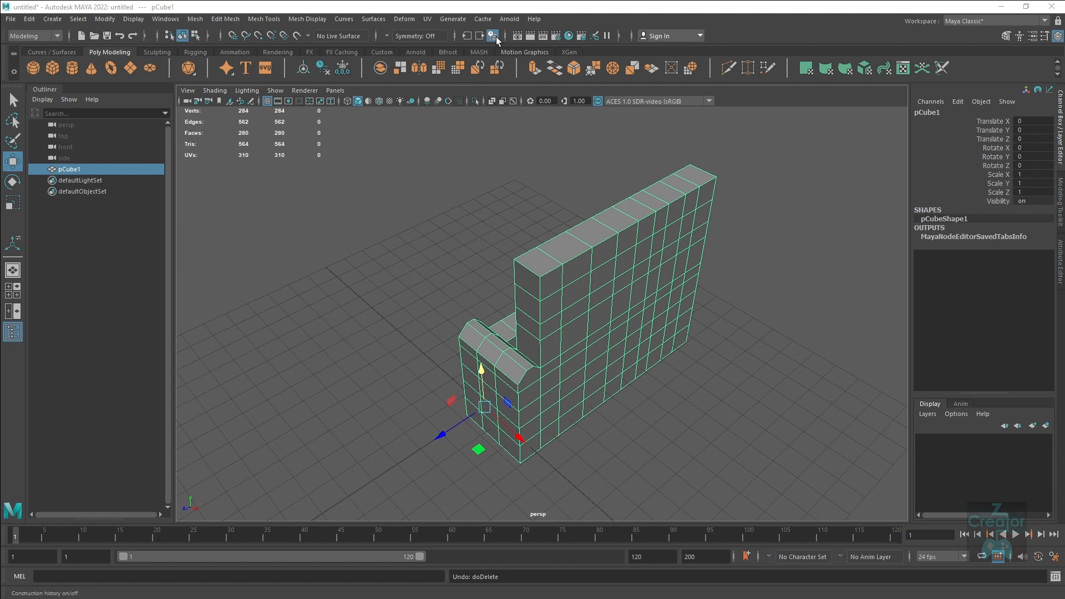
# Step: Reselect the mesh and turn construction history off
pyautogui.click(497, 157)
pyautogui.click(586, 223)
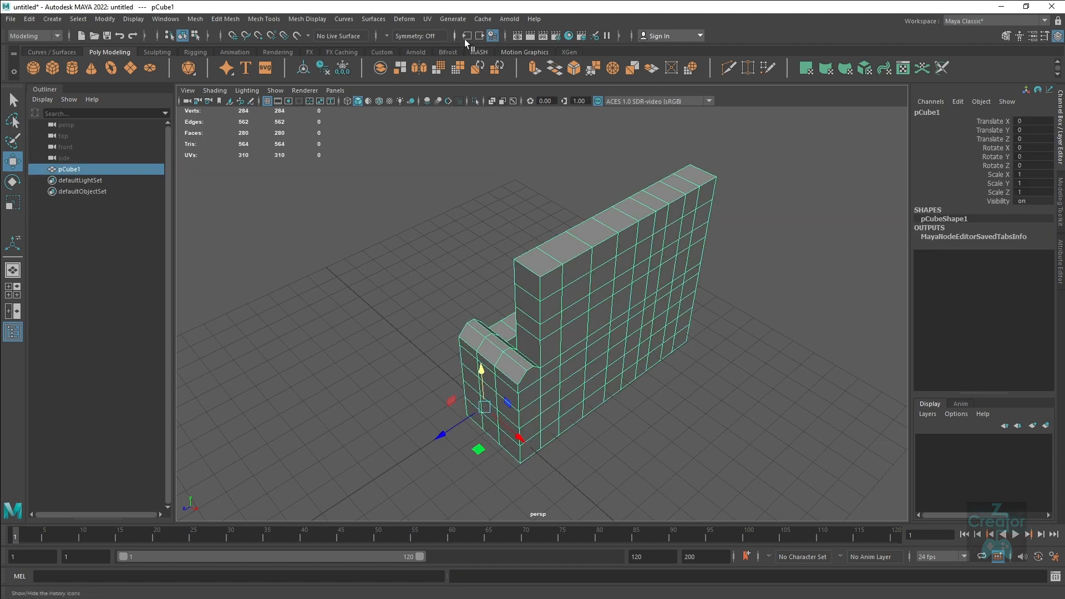
pyautogui.click(494, 37)
# Step: Extrude one full-height column of faces midway along the tall wall outward five times to form a perpendicular wall
pyautogui.moveTo(597, 285); pyautogui.dragTo(577, 333, button='right')
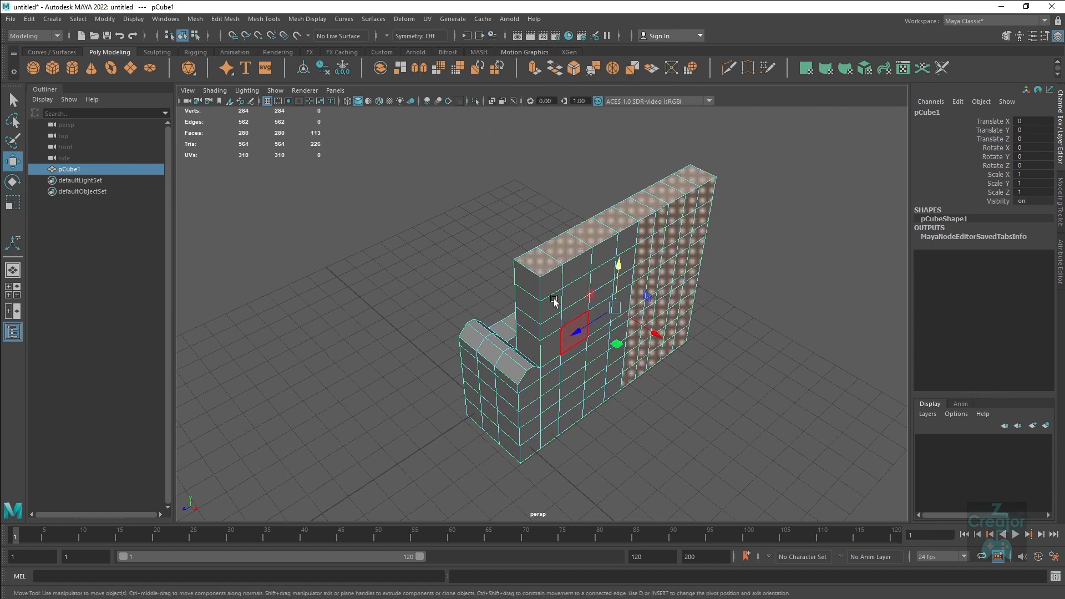
pyautogui.click(649, 234)
pyautogui.keyDown('shift'); pyautogui.doubleClick(634, 378); pyautogui.keyUp('shift')
pyautogui.keyDown('shift'); pyautogui.moveTo(676, 337); pyautogui.dragTo(800, 414); pyautogui.keyUp('shift')
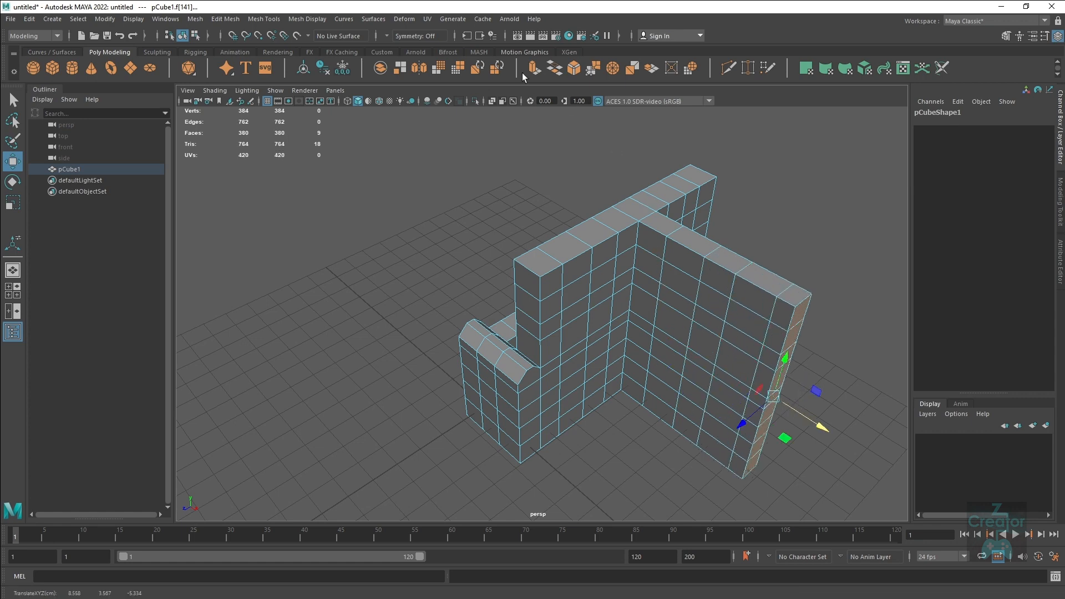
# Step: Insert a horizontal edge loop around the upper part of the two joined walls
pyautogui.keyDown('alt'); pyautogui.moveTo(599, 215); pyautogui.dragTo(678, 231); pyautogui.keyUp('alt')
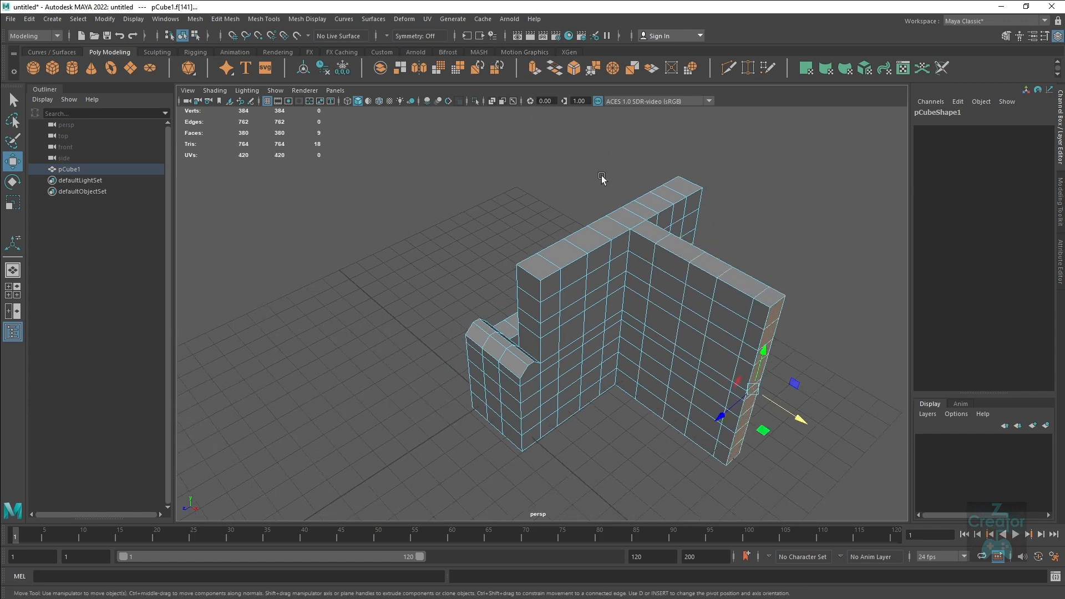
pyautogui.keyDown('alt'); pyautogui.moveTo(601, 178); pyautogui.dragTo(668, 301); pyautogui.keyUp('alt')
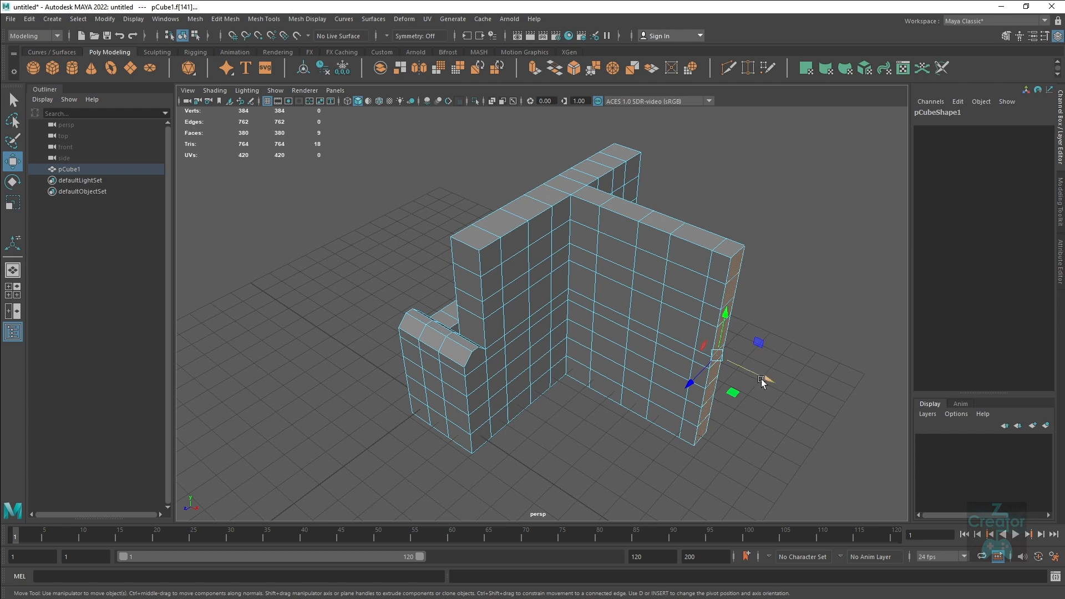
pyautogui.keyDown('alt'); pyautogui.moveTo(634, 329); pyautogui.dragTo(682, 290); pyautogui.keyUp('alt')
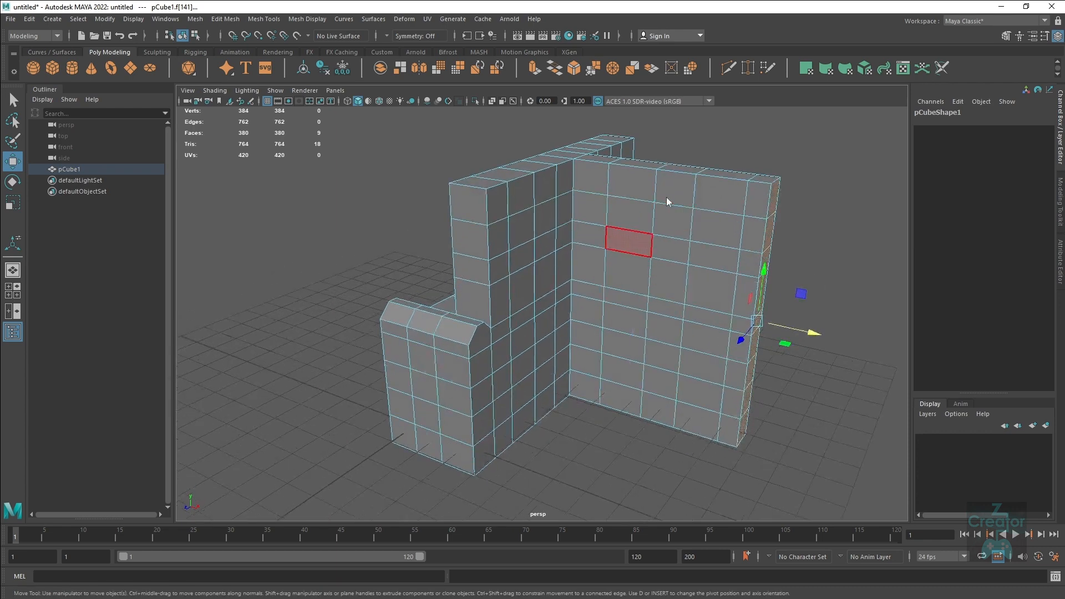
pyautogui.moveTo(638, 239); pyautogui.dragTo(621, 221, button='right')
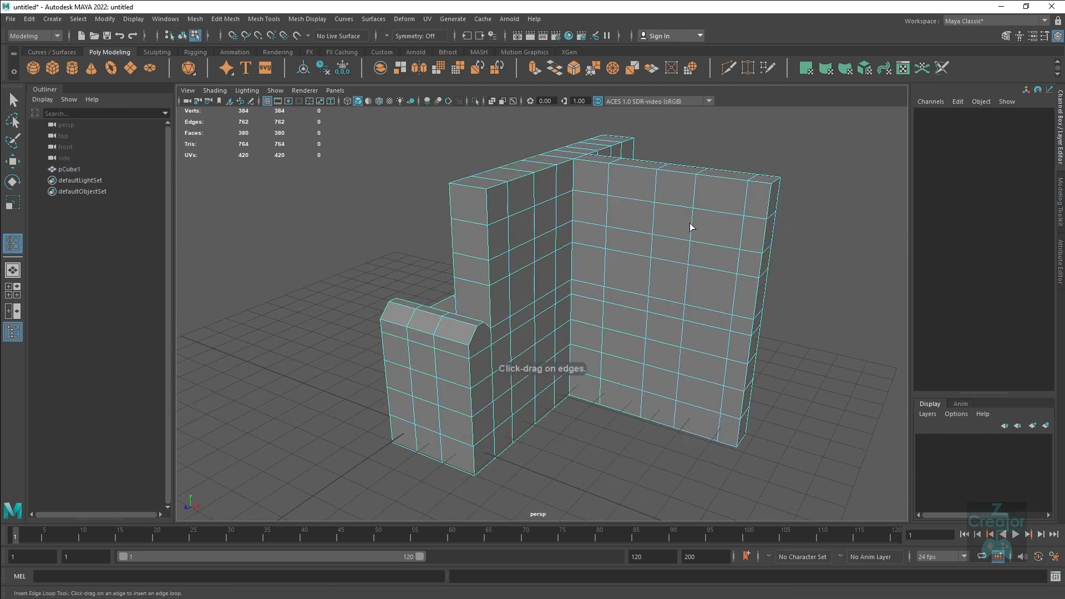
pyautogui.click(691, 223)
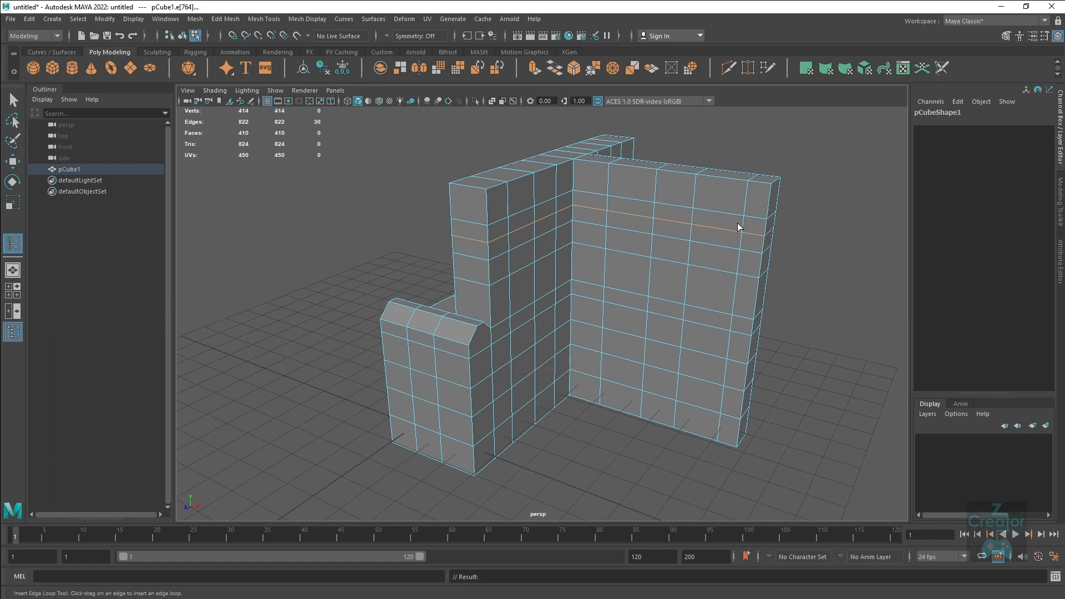
# Step: Return to object mode with construction history turned back on and insert a vertical edge loop near the perpendicular wall's free end
pyautogui.press('w')
pyautogui.press('F8')
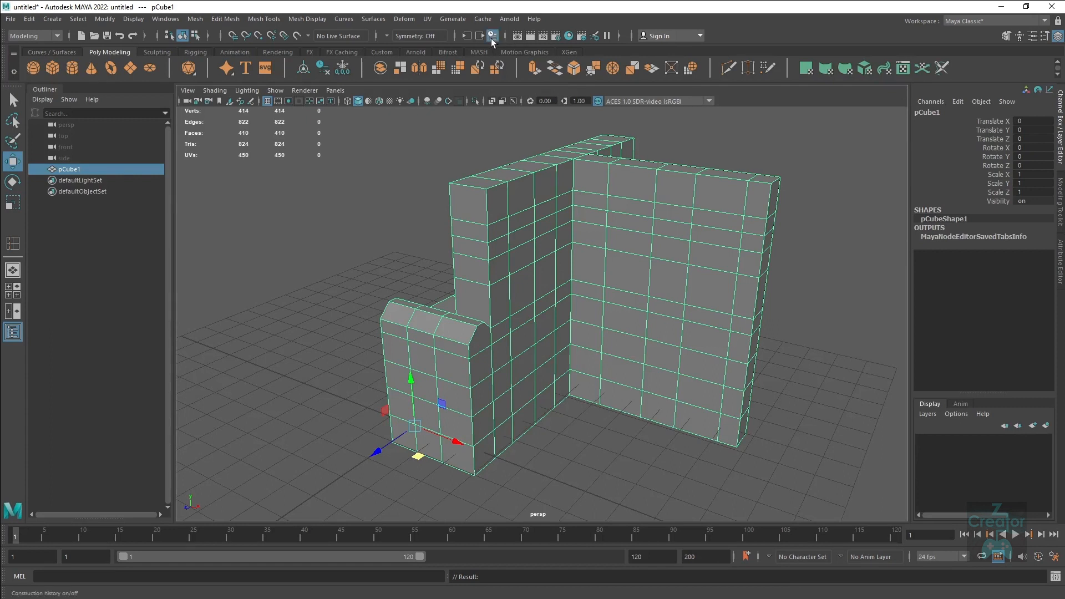
pyautogui.keyDown('shift'); pyautogui.moveTo(728, 187); pyautogui.dragTo(657, 204, button='right'); pyautogui.keyUp('shift')
pyautogui.click(723, 208)
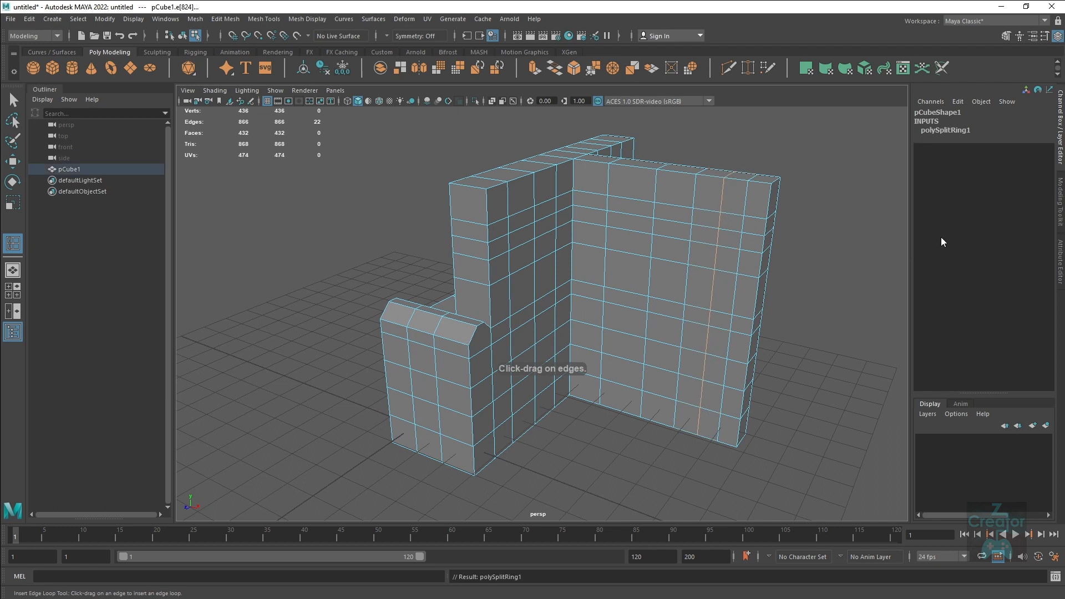
pyautogui.press('w')
# Step: In the polySplitRing1 node, set Divisions to 4, Profile Curve Input Offset to 1.5, Profile Curve Input Scale to 0.5 and Insert With Edge Flow to on
pyautogui.click(953, 131)
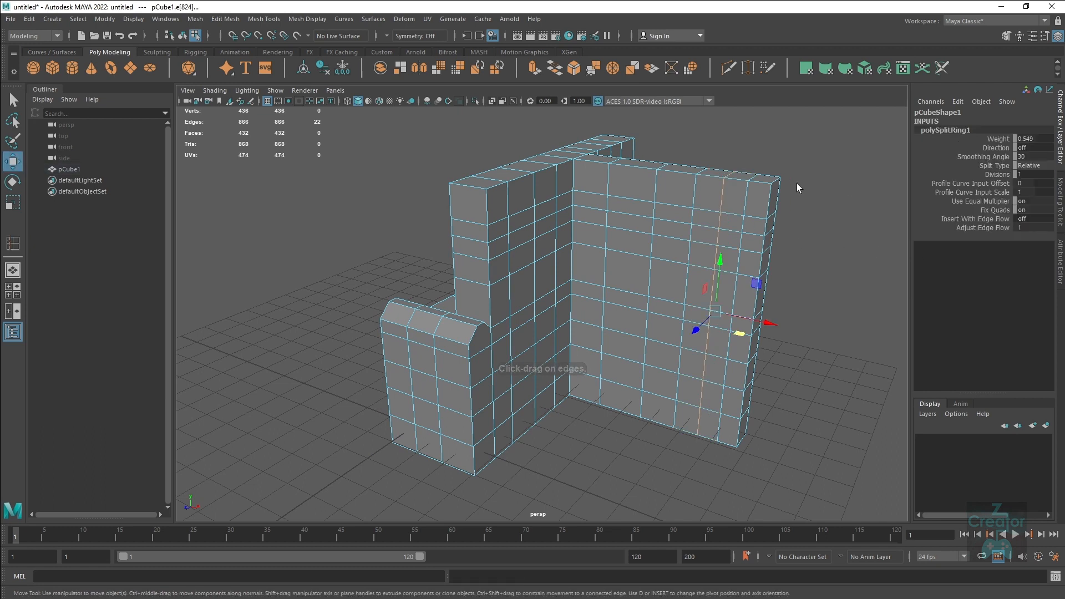
pyautogui.click(997, 174)
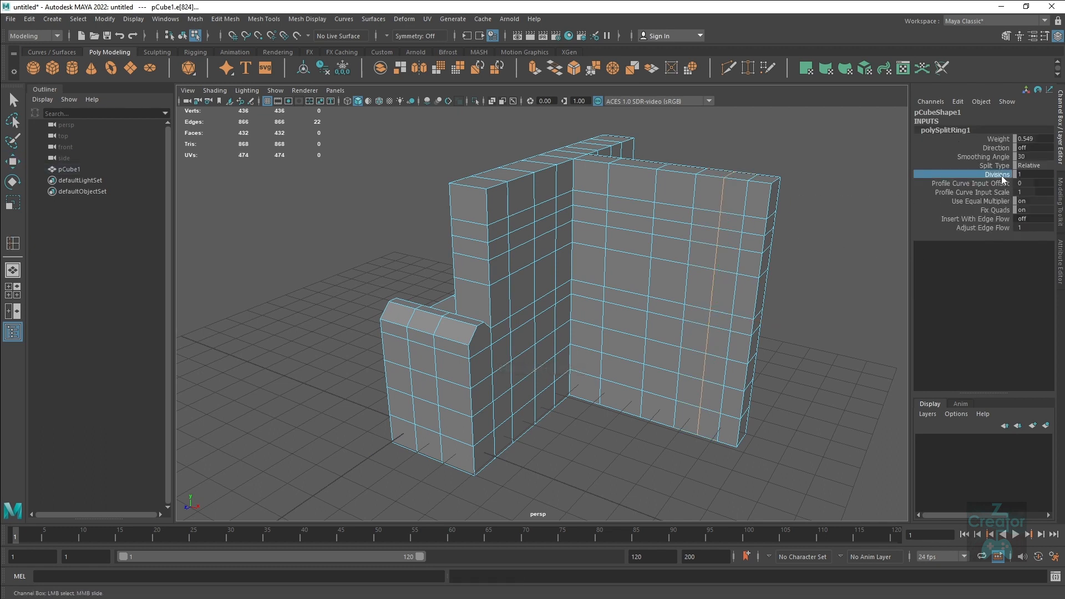
pyautogui.moveTo(792, 189); pyautogui.dragTo(805, 188, button='middle')
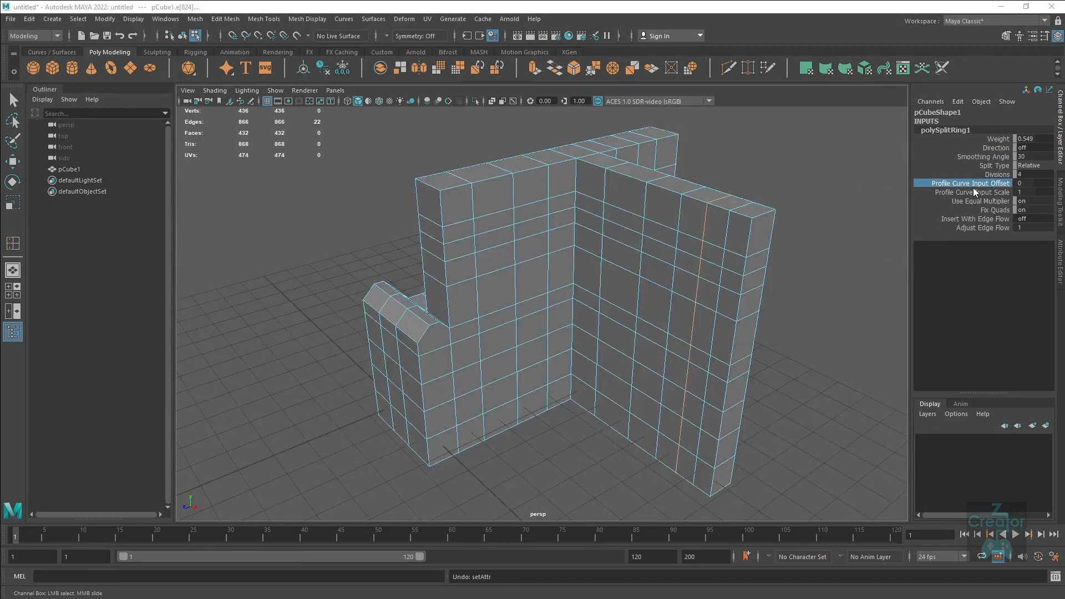
pyautogui.moveTo(782, 187); pyautogui.dragTo(857, 219, button='middle')
pyautogui.click(939, 192)
pyautogui.click(990, 201)
pyautogui.click(993, 211)
pyautogui.click(976, 218)
pyautogui.click(978, 228)
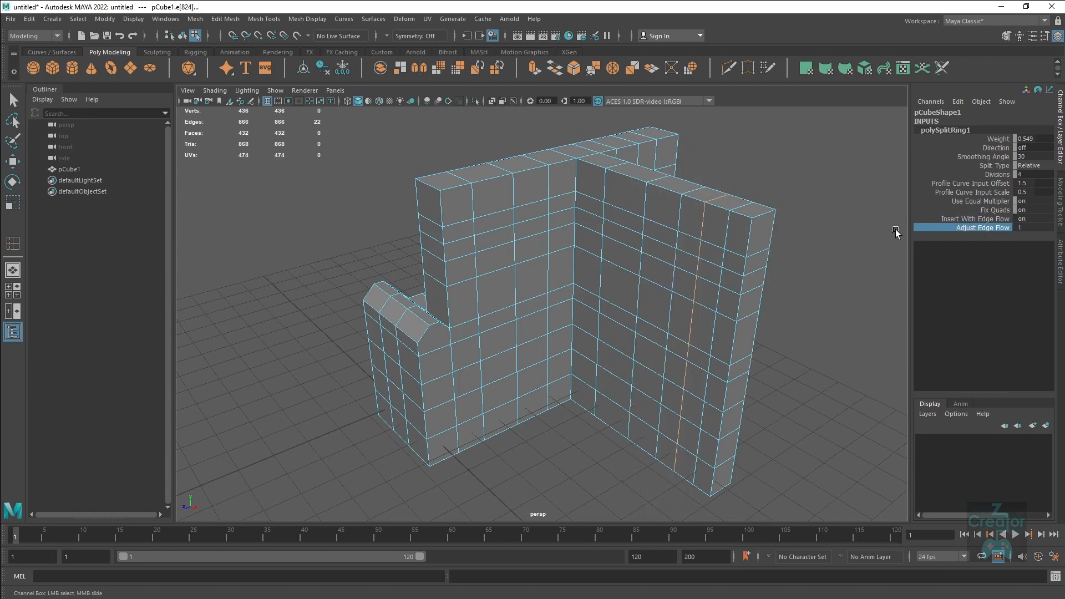
# Step: Return to object mode, inspect the edge loop node's attributes and delete the mesh's construction history
pyautogui.moveTo(686, 231); pyautogui.dragTo(744, 208, button='right')
pyautogui.press('w')
pyautogui.click(815, 191)
pyautogui.click(651, 287)
pyautogui.keyDown('alt'); pyautogui.moveTo(652, 287); pyautogui.dragTo(734, 266); pyautogui.keyUp('alt')
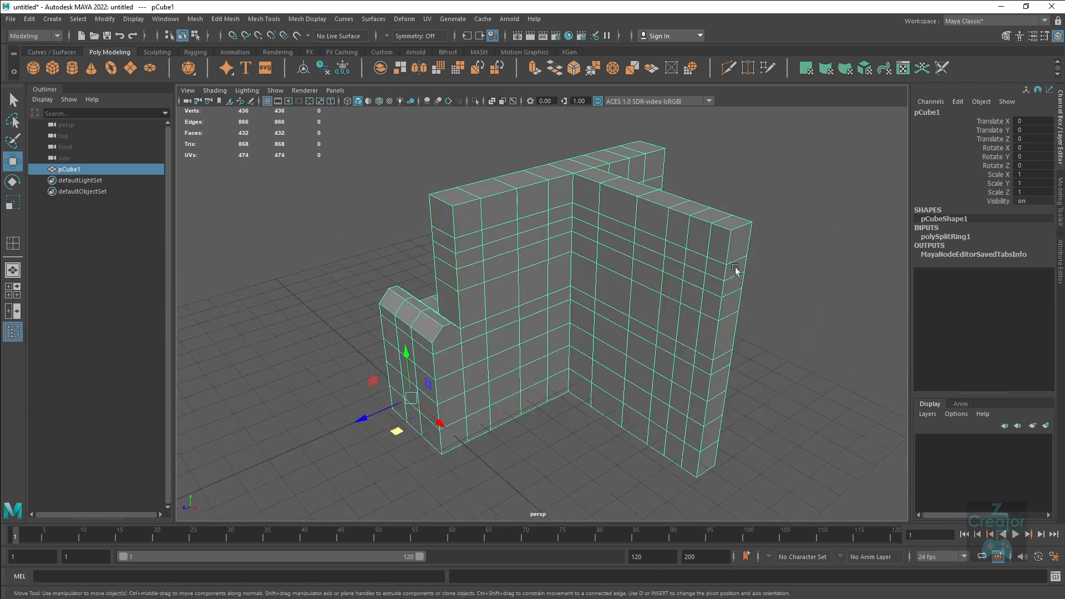
pyautogui.click(944, 237)
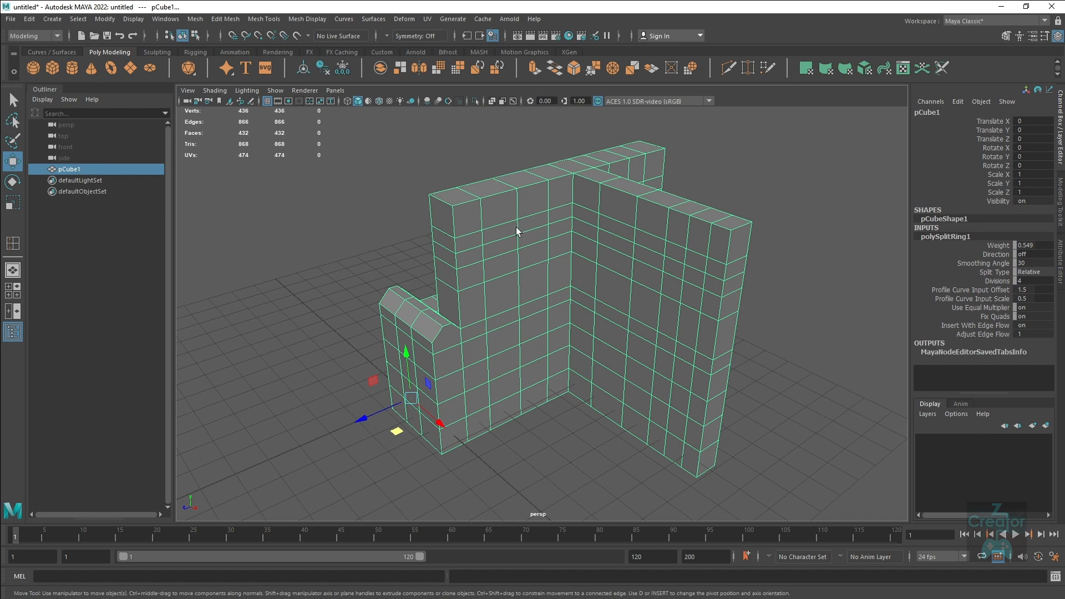
pyautogui.moveTo(516, 227); pyautogui.dragTo(476, 208, button='right')
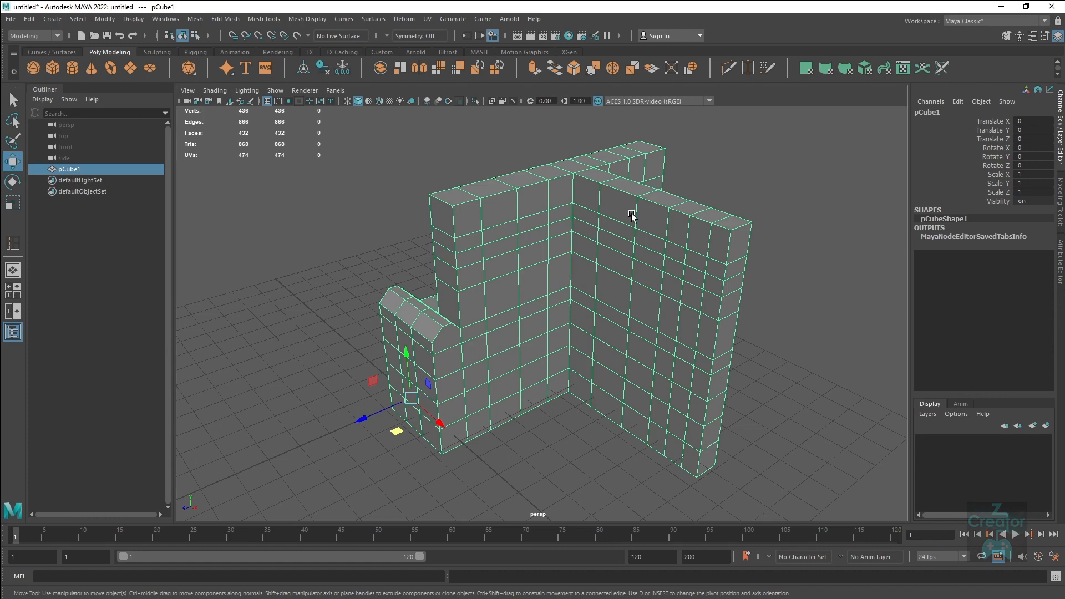
# Step: Extrude the full-height column of side faces at the perpendicular wall's free end three times to form a third wall
pyautogui.moveTo(701, 164); pyautogui.dragTo(602, 200)
pyautogui.moveTo(769, 170); pyautogui.dragTo(701, 217)
pyautogui.moveTo(700, 218); pyautogui.dragTo(702, 288, button='right')
pyautogui.click(721, 244)
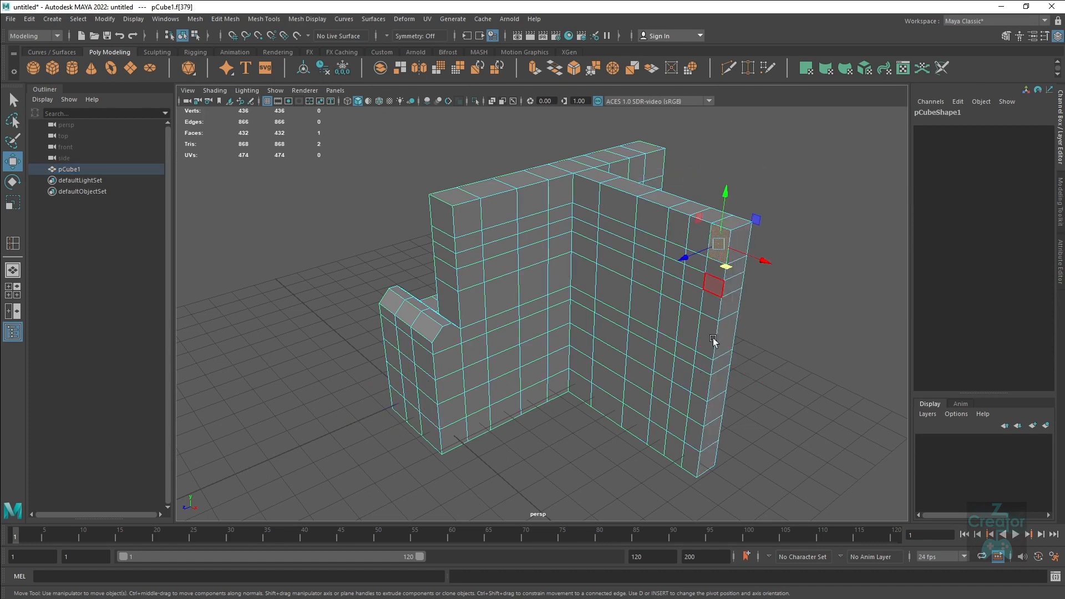
pyautogui.keyDown('shift'); pyautogui.doubleClick(693, 461); pyautogui.keyUp('shift')
pyautogui.keyDown('shift'); pyautogui.moveTo(684, 371); pyautogui.dragTo(596, 421); pyautogui.keyUp('shift')
# Step: Return to object mode and delete the construction history of the mesh with the new third wall
pyautogui.moveTo(686, 332); pyautogui.dragTo(793, 226, button='right')
pyautogui.hotkey('alt', 'shift', 'd')
pyautogui.keyDown('alt'); pyautogui.moveTo(709, 281); pyautogui.dragTo(623, 316); pyautogui.keyUp('alt')
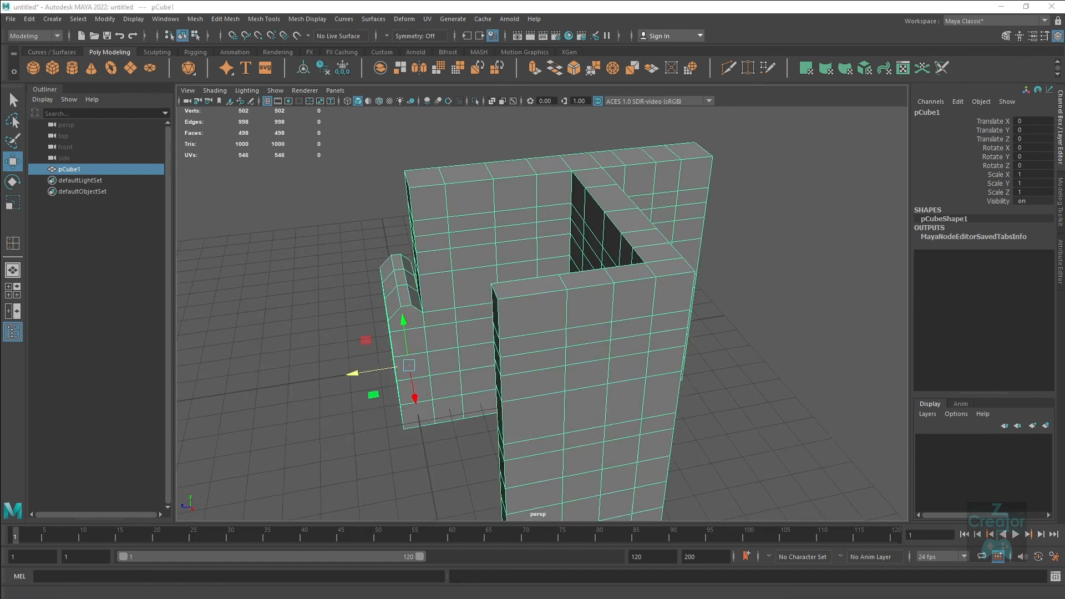
pyautogui.keyDown('alt'); pyautogui.moveTo(625, 366); pyautogui.dragTo(694, 345); pyautogui.keyUp('alt')
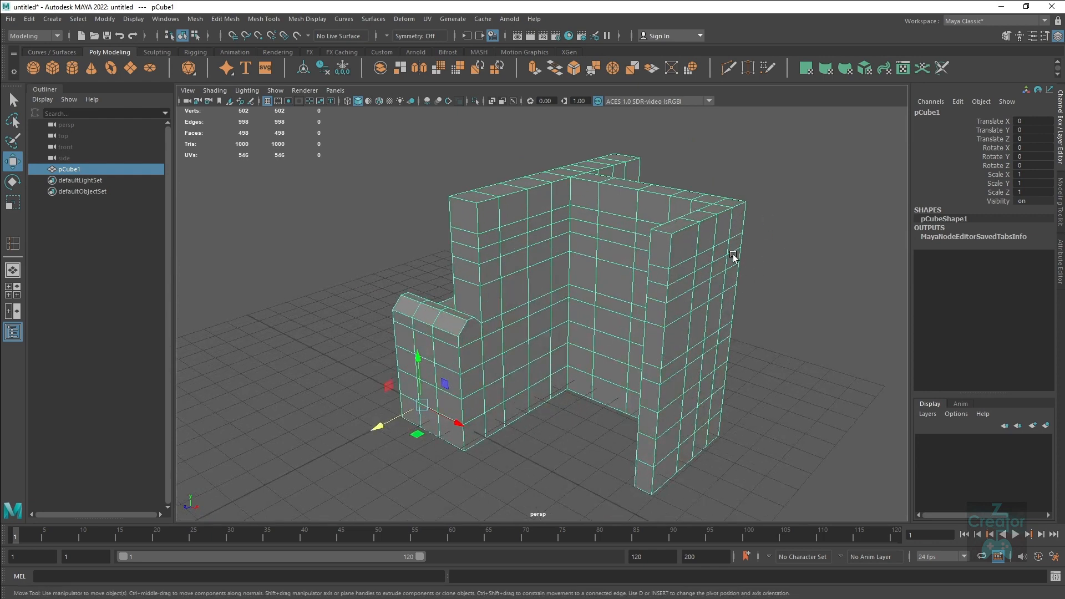